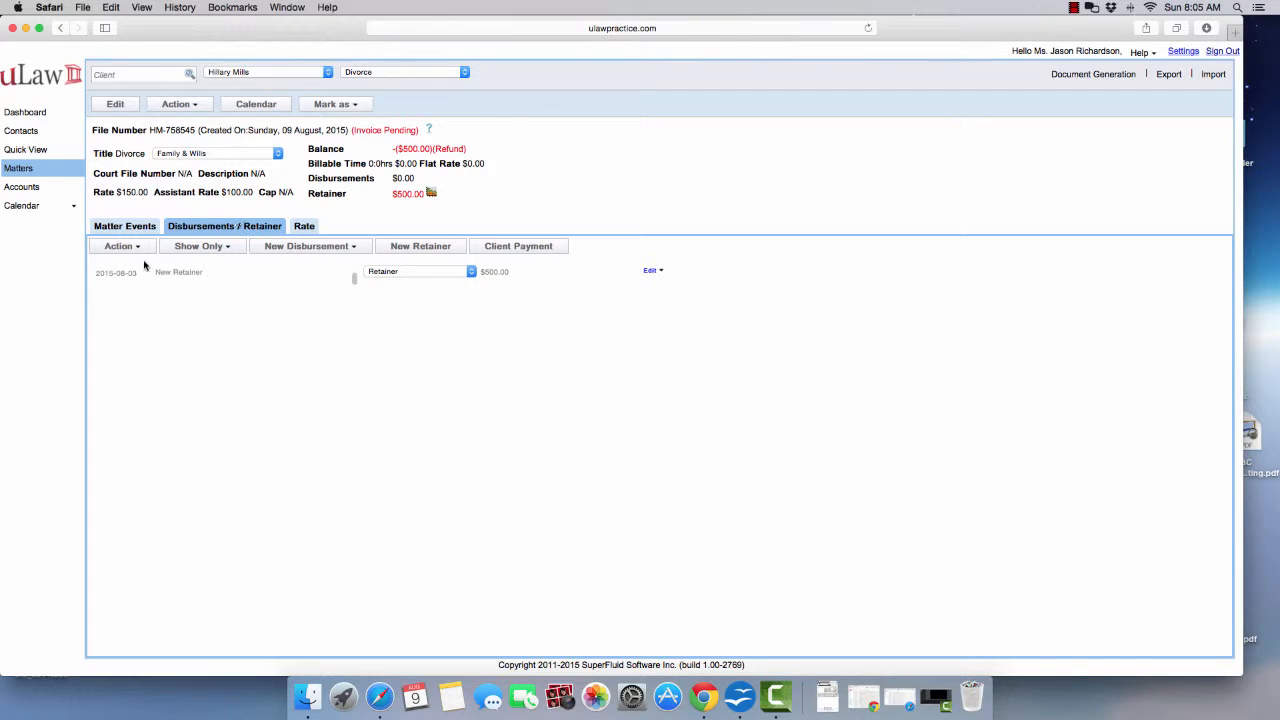
# - Show the matter events and compare the divorce client's account summary with the DUI client's, returning to the divorce matter
pyautogui.click(140, 229)
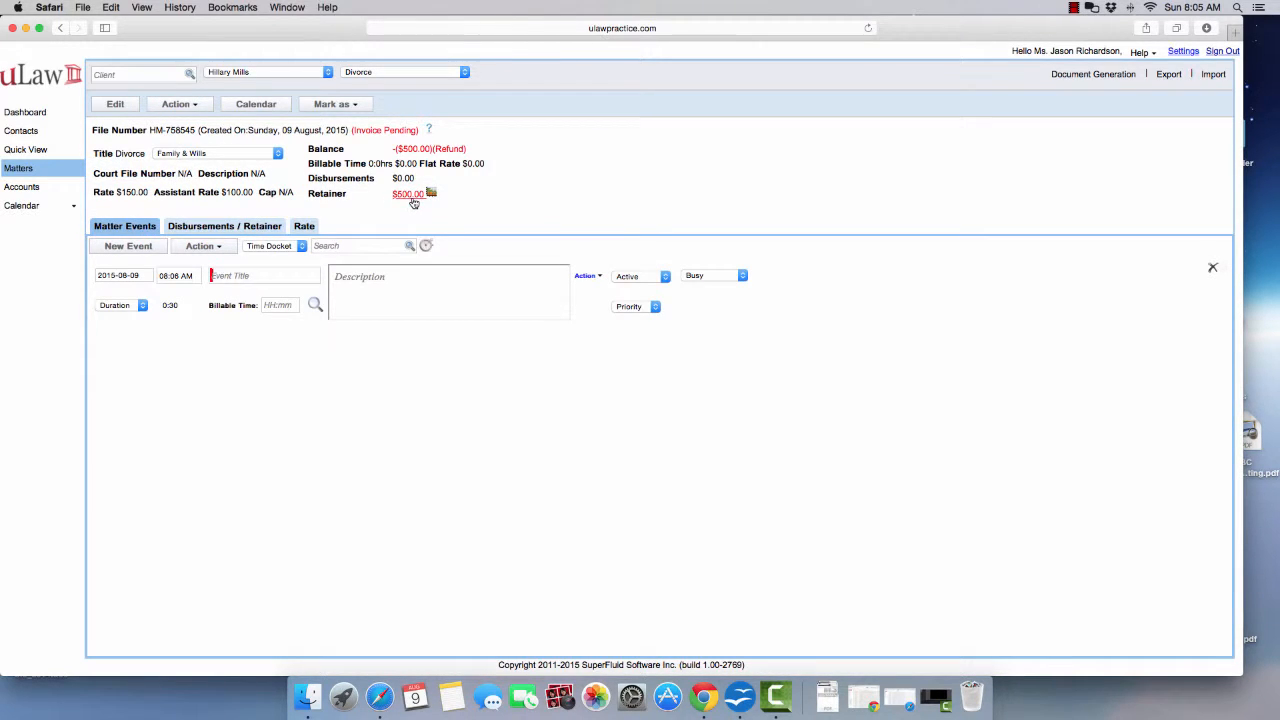
pyautogui.click(263, 72)
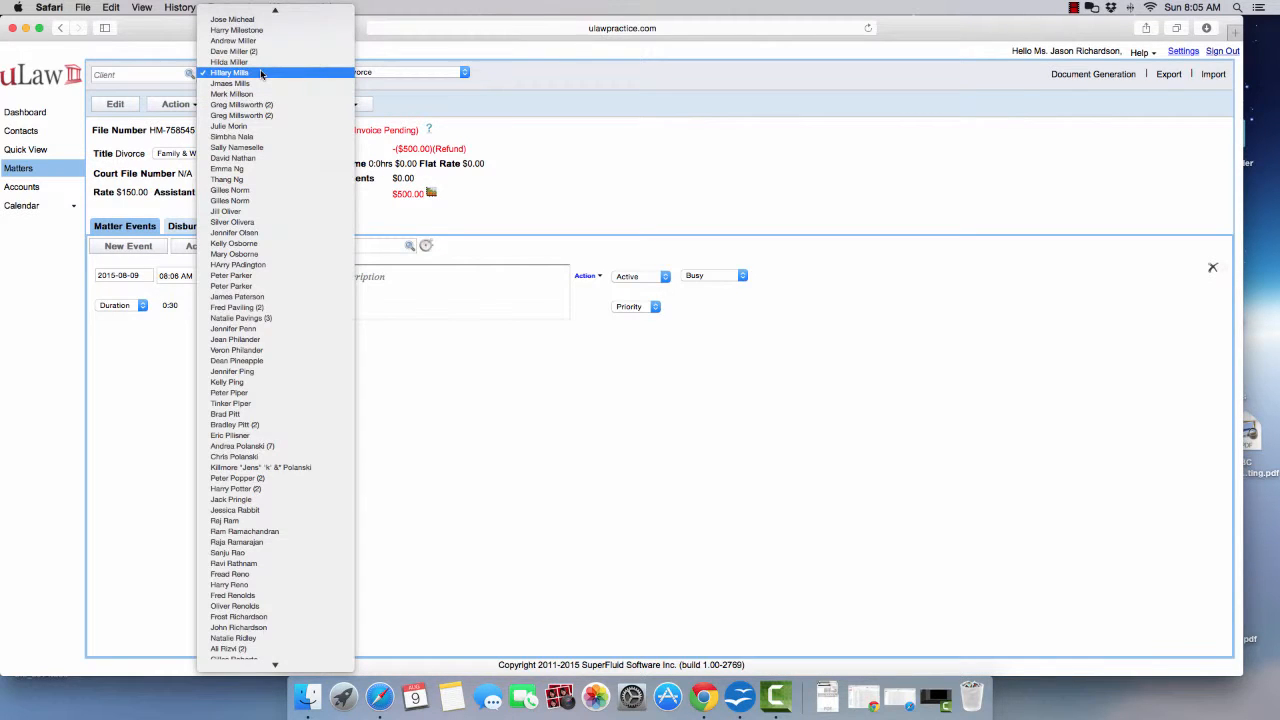
pyautogui.click(259, 83)
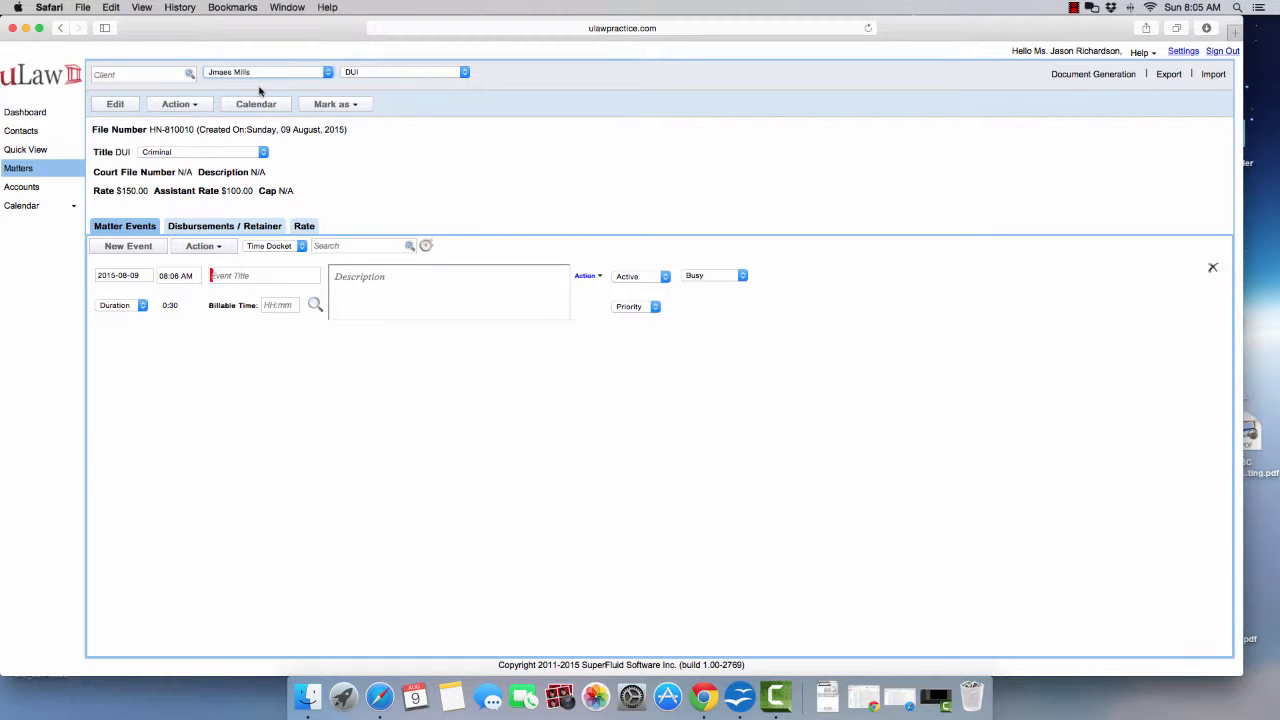
pyautogui.click(255, 73)
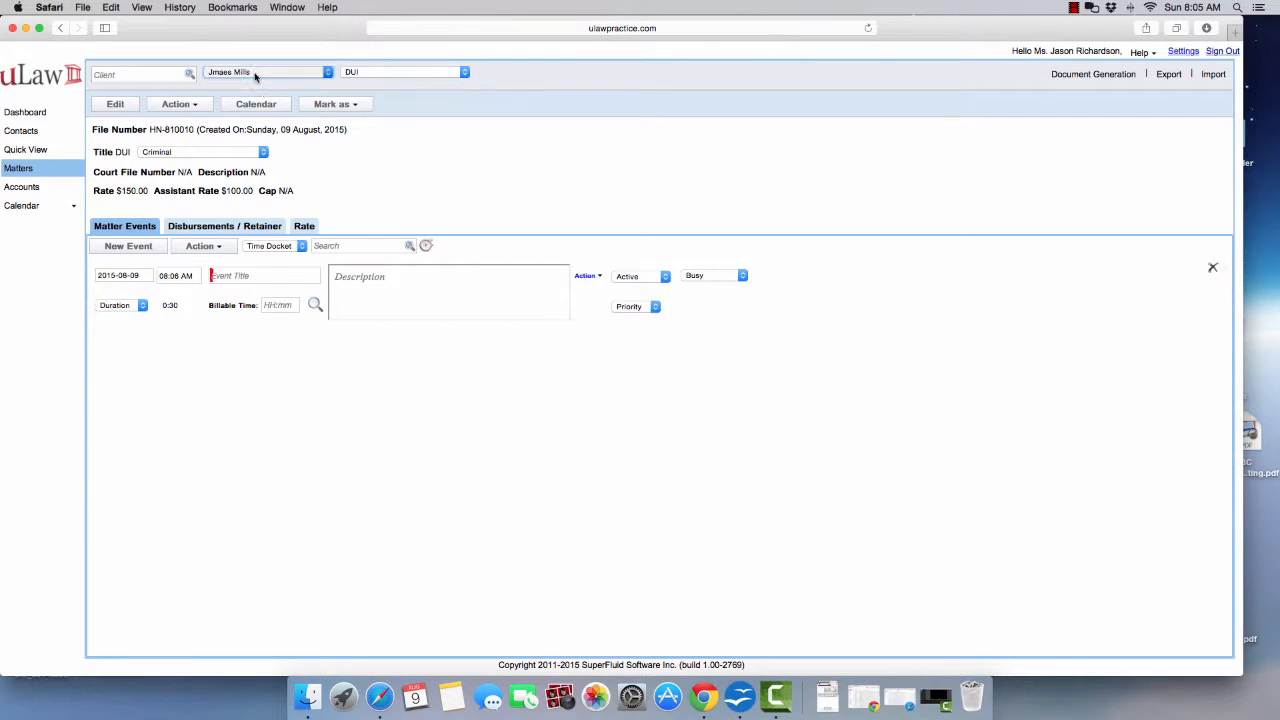
pyautogui.click(252, 66)
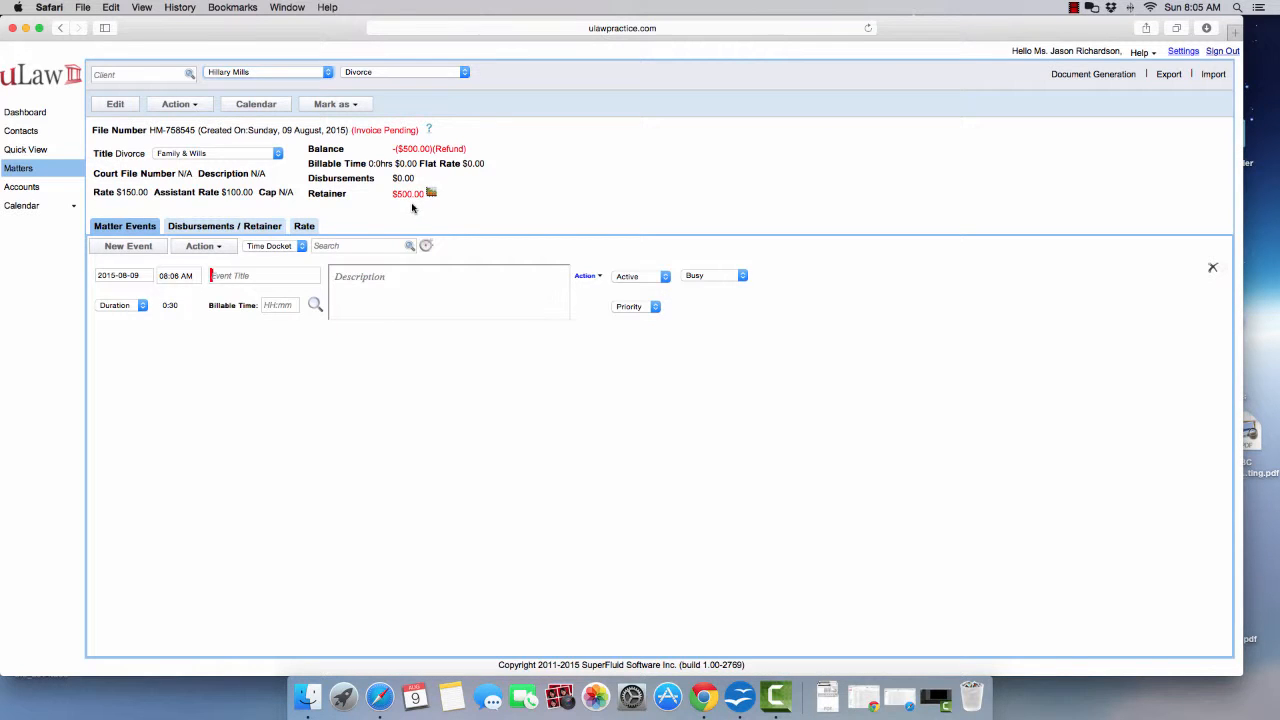
# - Add a second event to the divorce matter and title the two events Inital Client Meeting and Document drafting
pyautogui.click(122, 246)
pyautogui.click(238, 277)
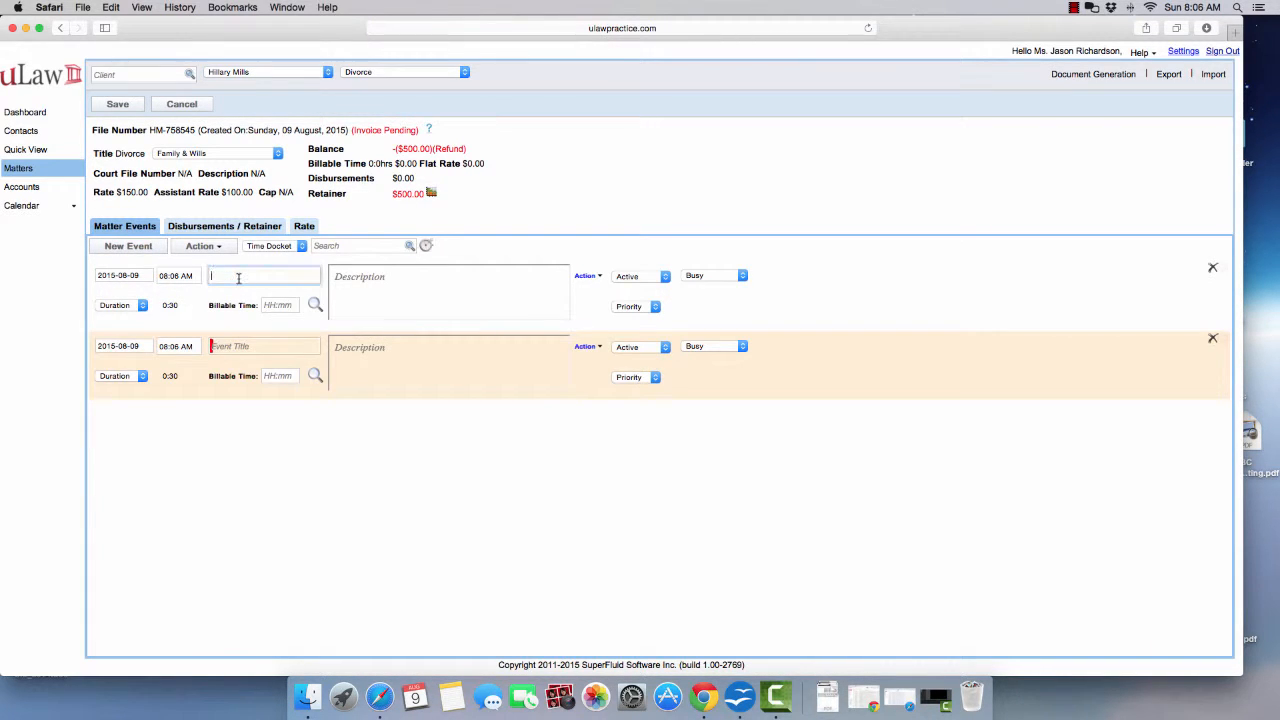
pyautogui.write('Ini')
pyautogui.click(250, 306)
pyautogui.click(237, 347)
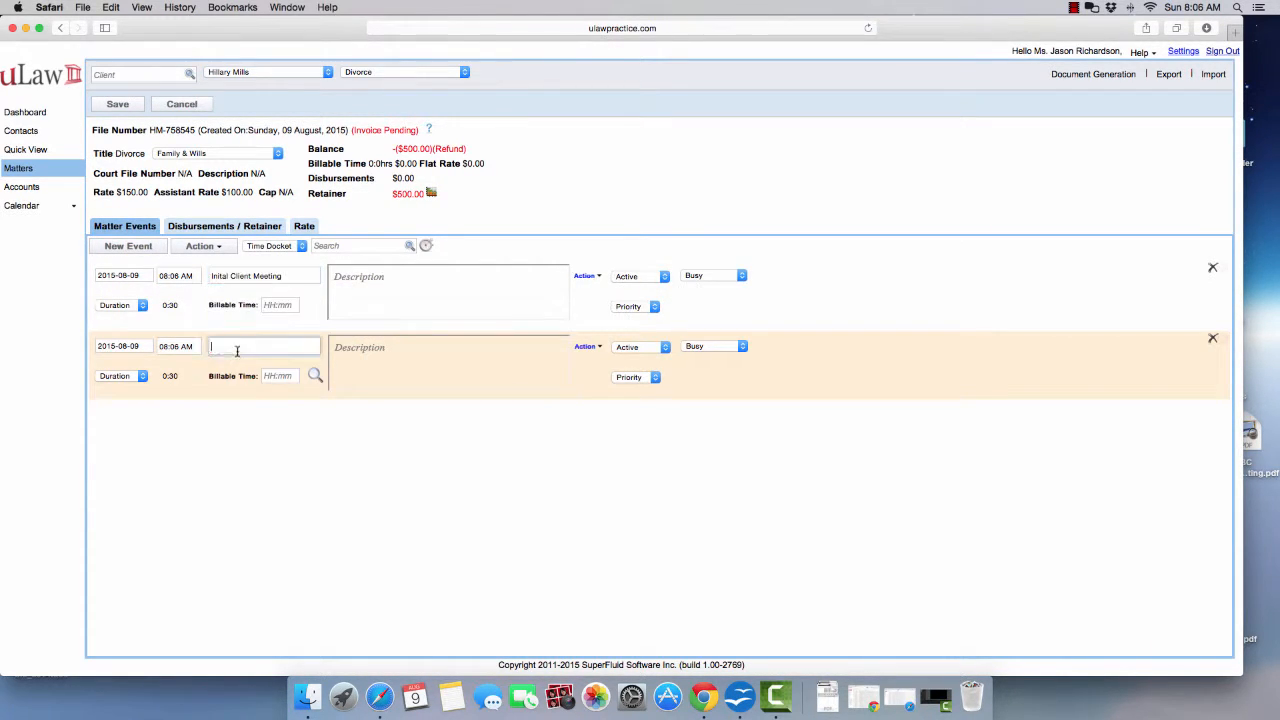
pyautogui.write('doc')
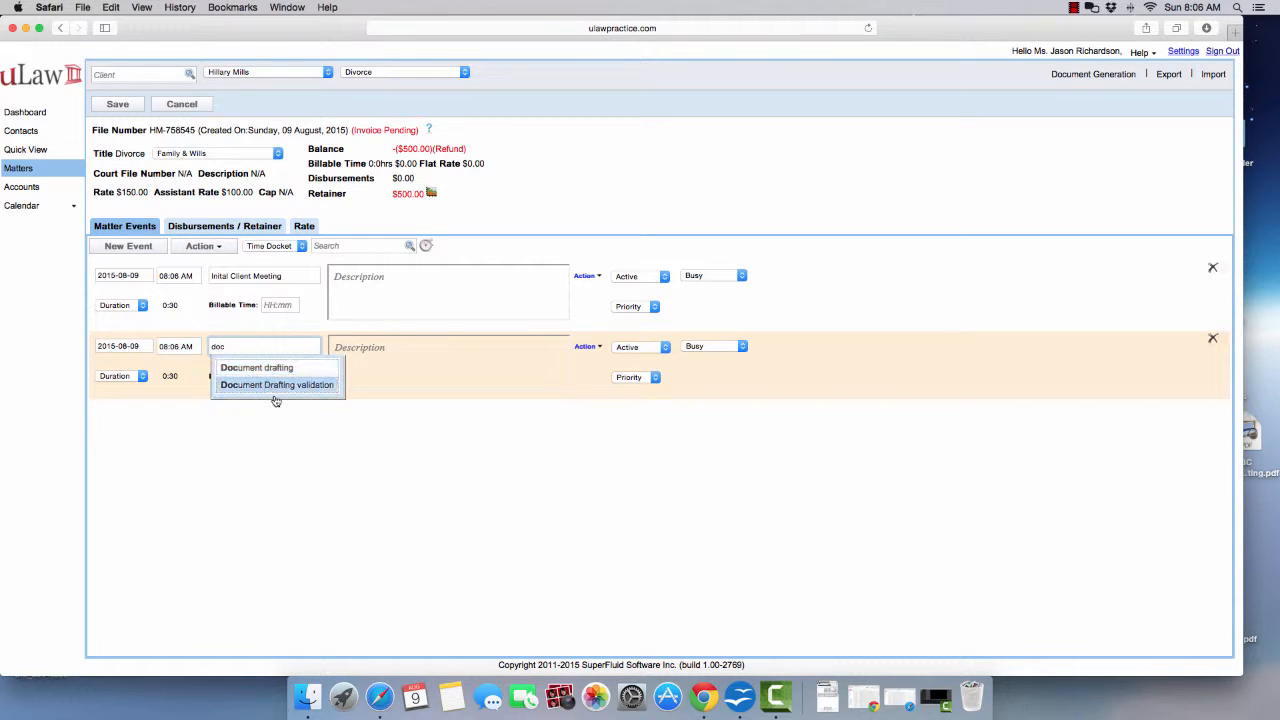
pyautogui.click(250, 368)
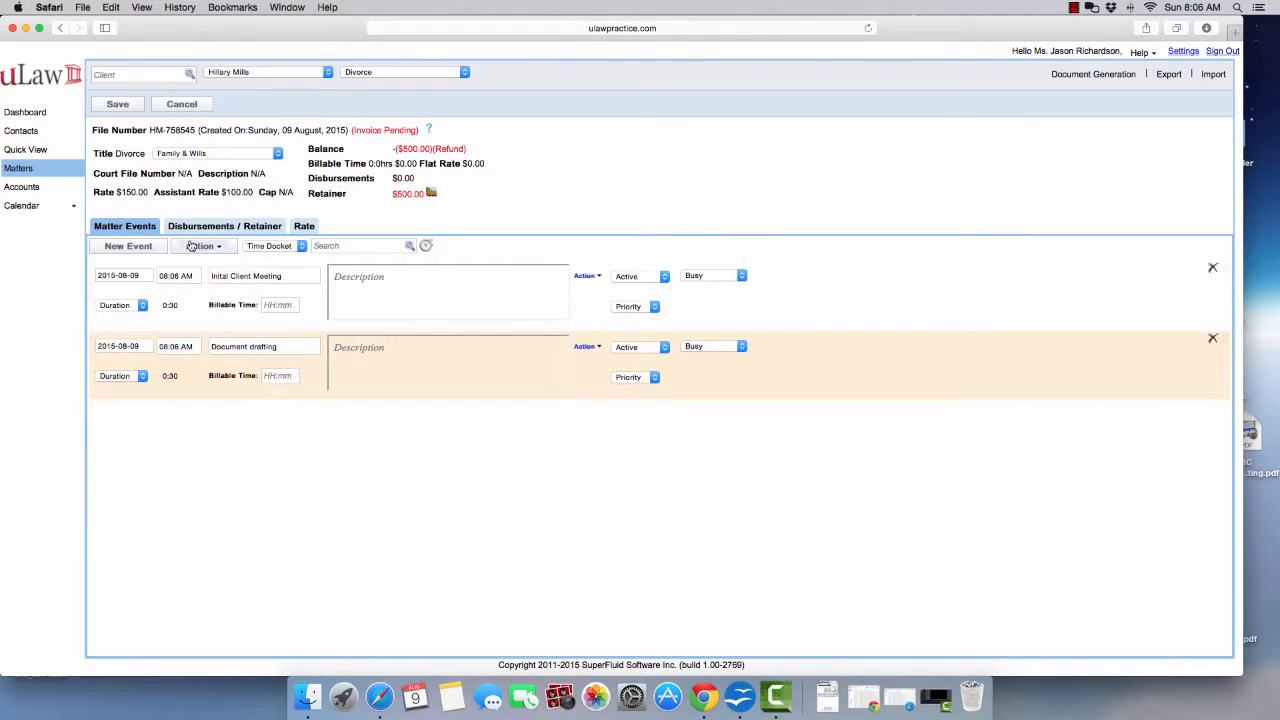
# - Autofill the events as pro bono and set the client meeting's flat rate to $250
pyautogui.click(197, 246)
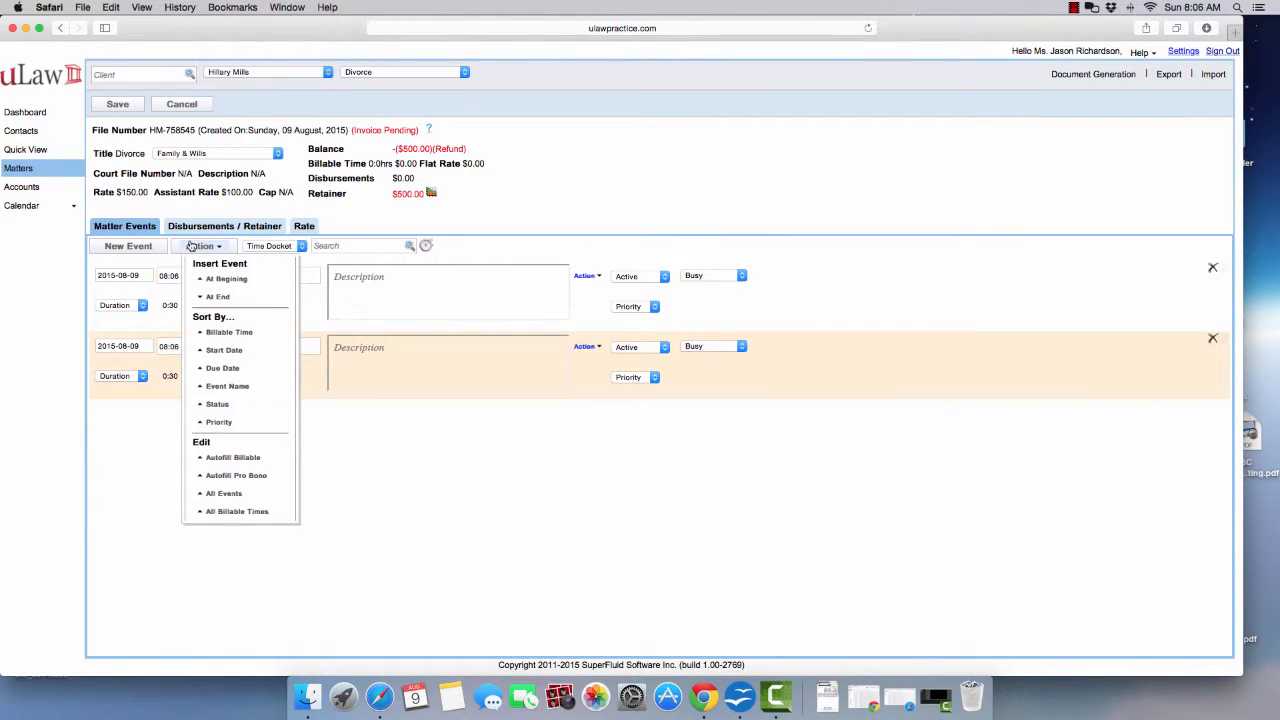
pyautogui.click(221, 477)
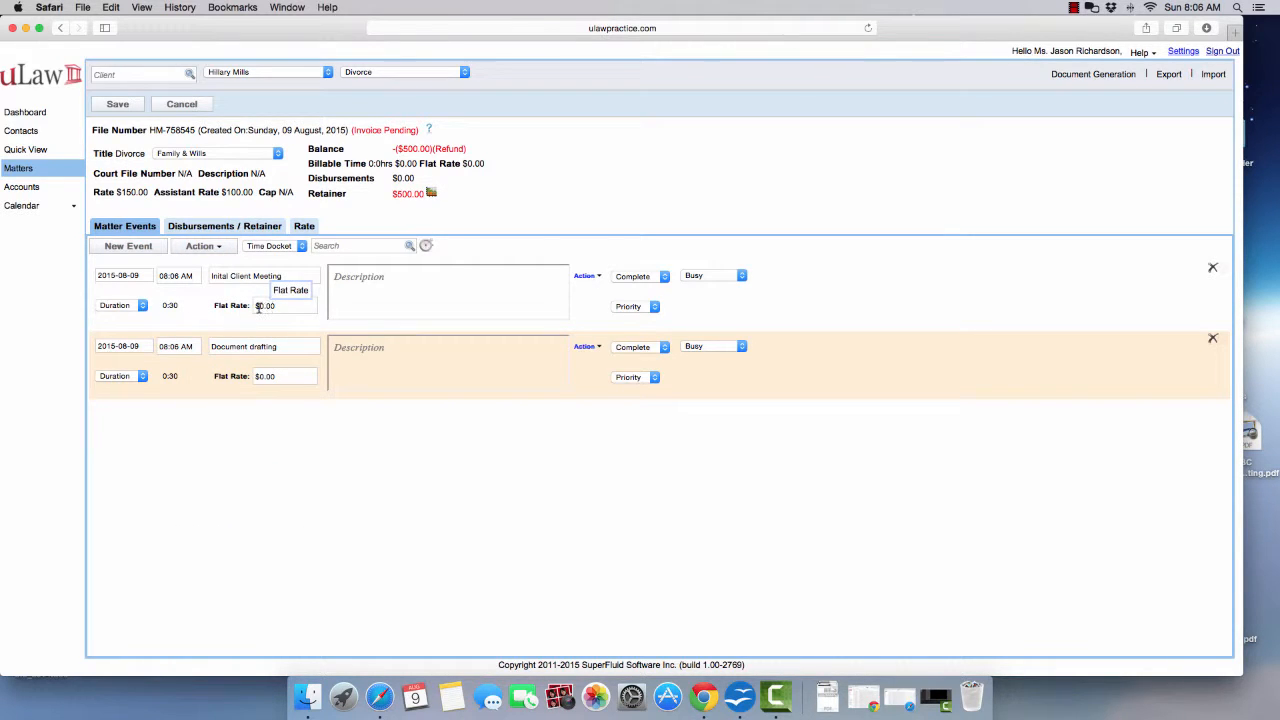
pyautogui.click(295, 307)
pyautogui.write('$250')
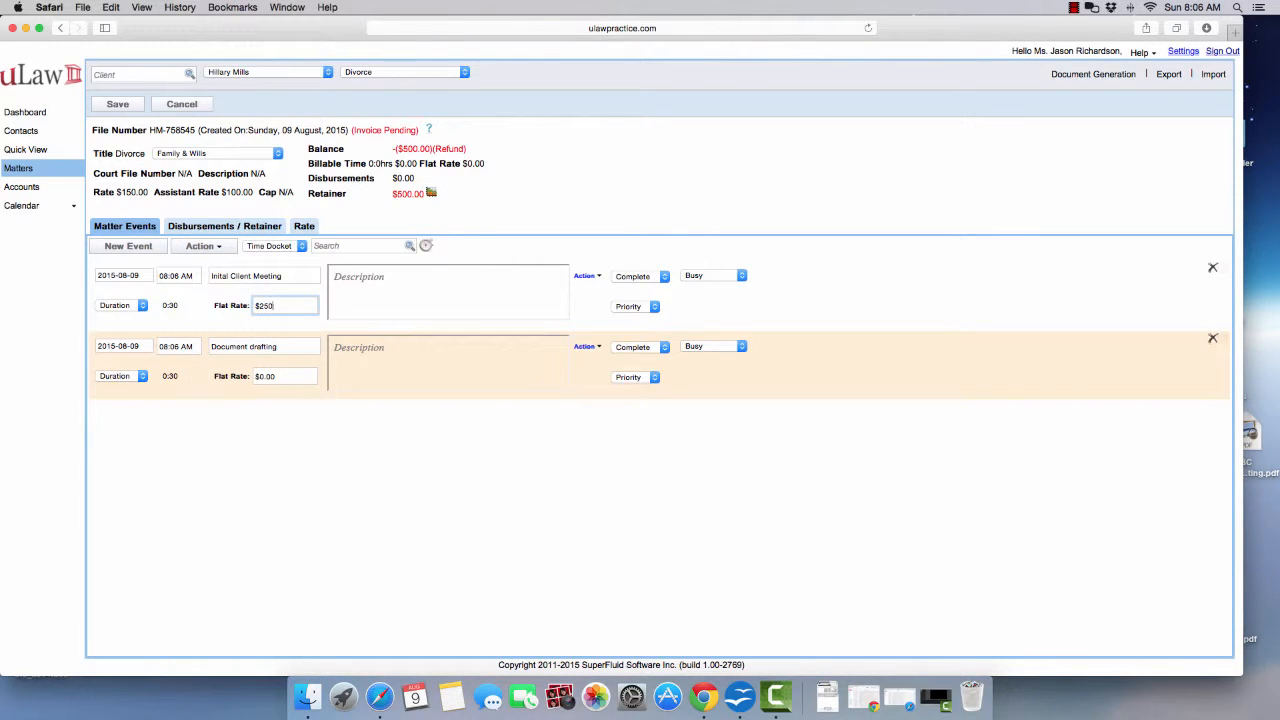
# - Set the Document drafting event's flat rate to $100 and save the matter
pyautogui.click(263, 378)
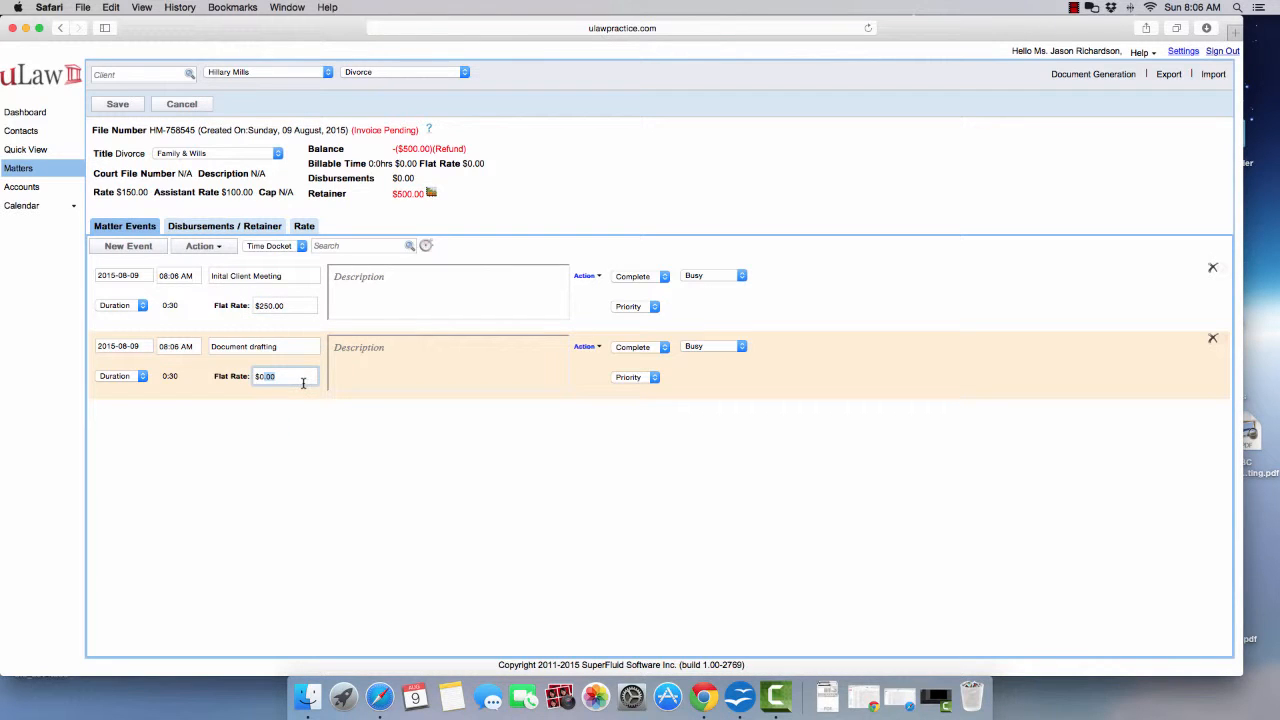
pyautogui.press('BackSpace')
pyautogui.write('100')
pyautogui.click(493, 587)
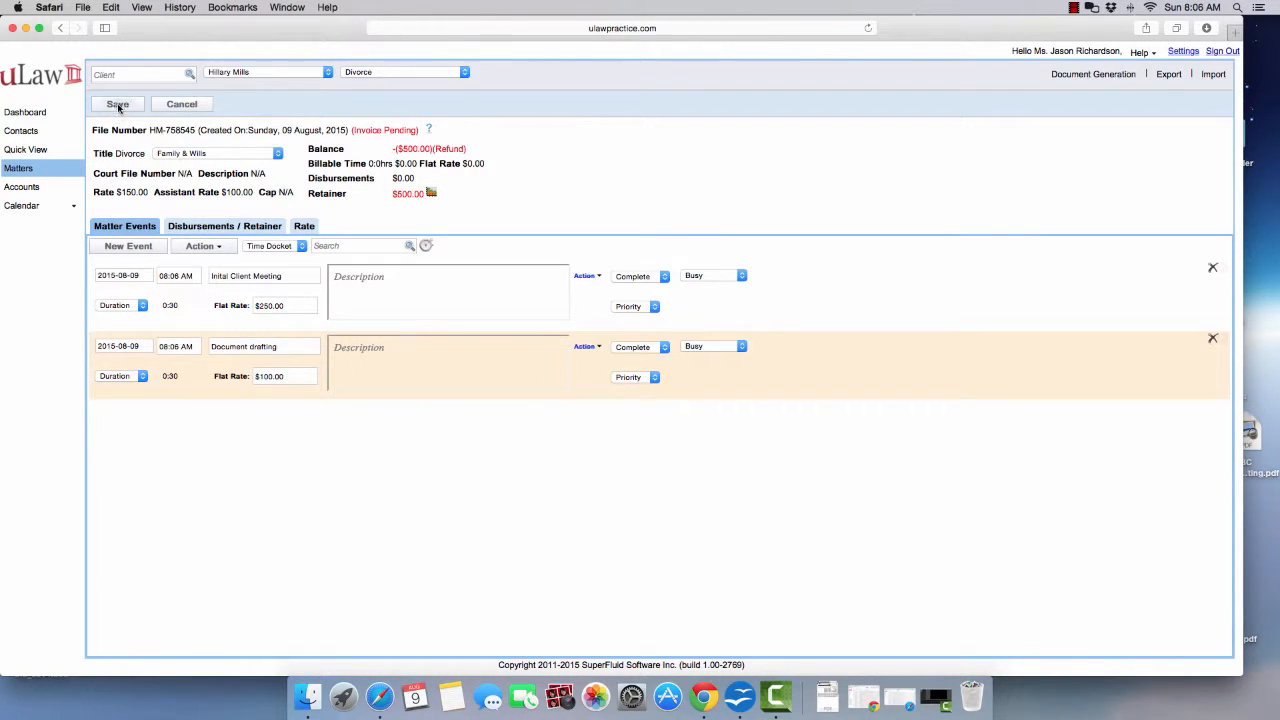
pyautogui.click(118, 105)
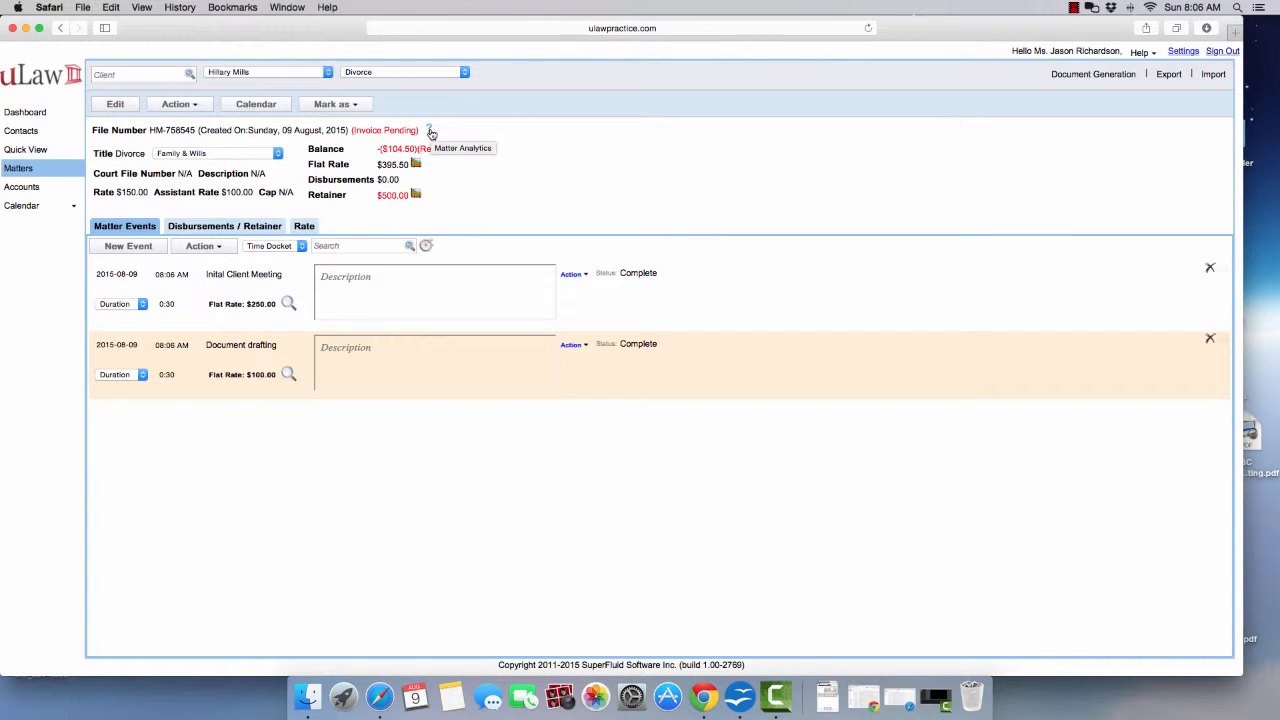
# - Check the matter analytics and generate an invoice for the divorce matter
pyautogui.click(429, 131)
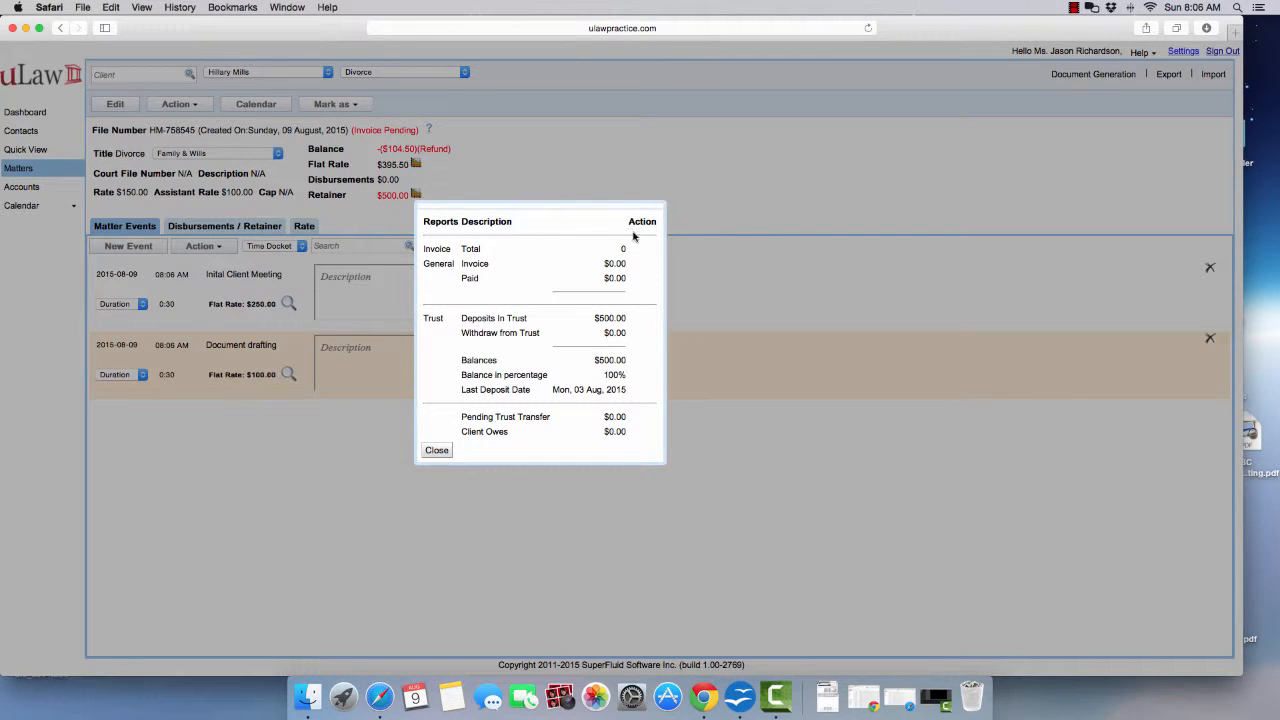
pyautogui.click(437, 450)
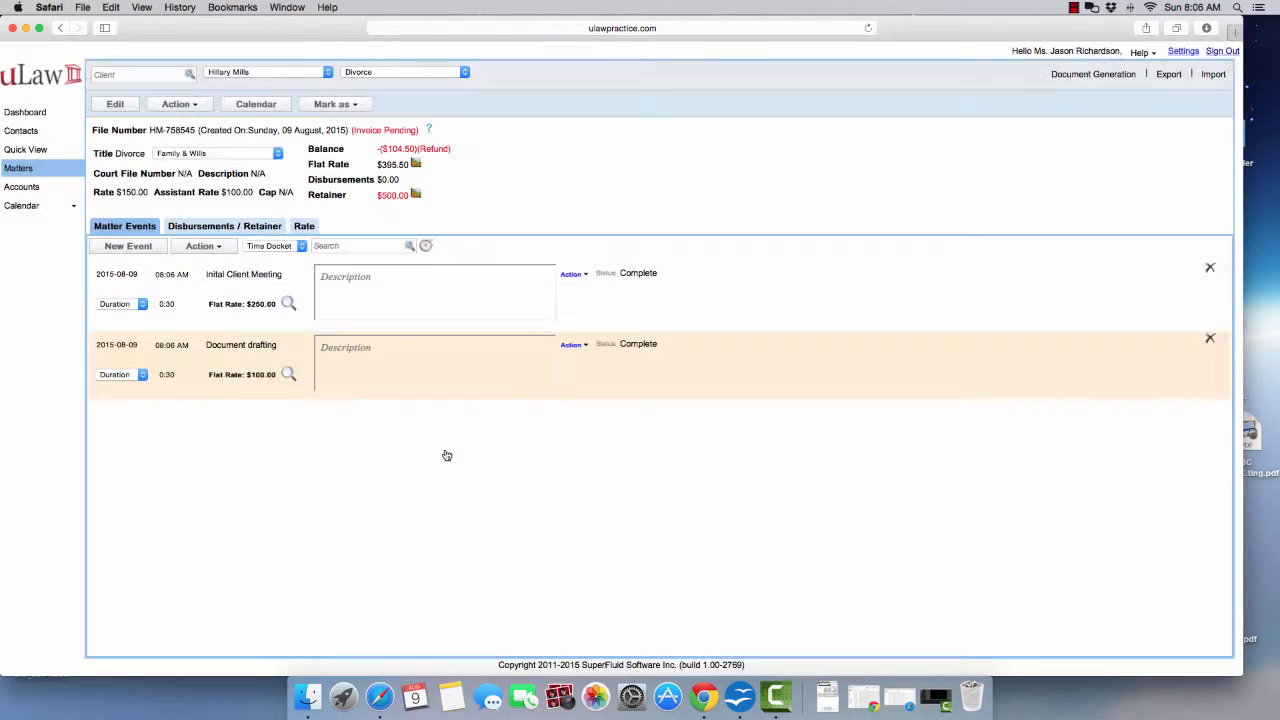
pyautogui.click(1068, 76)
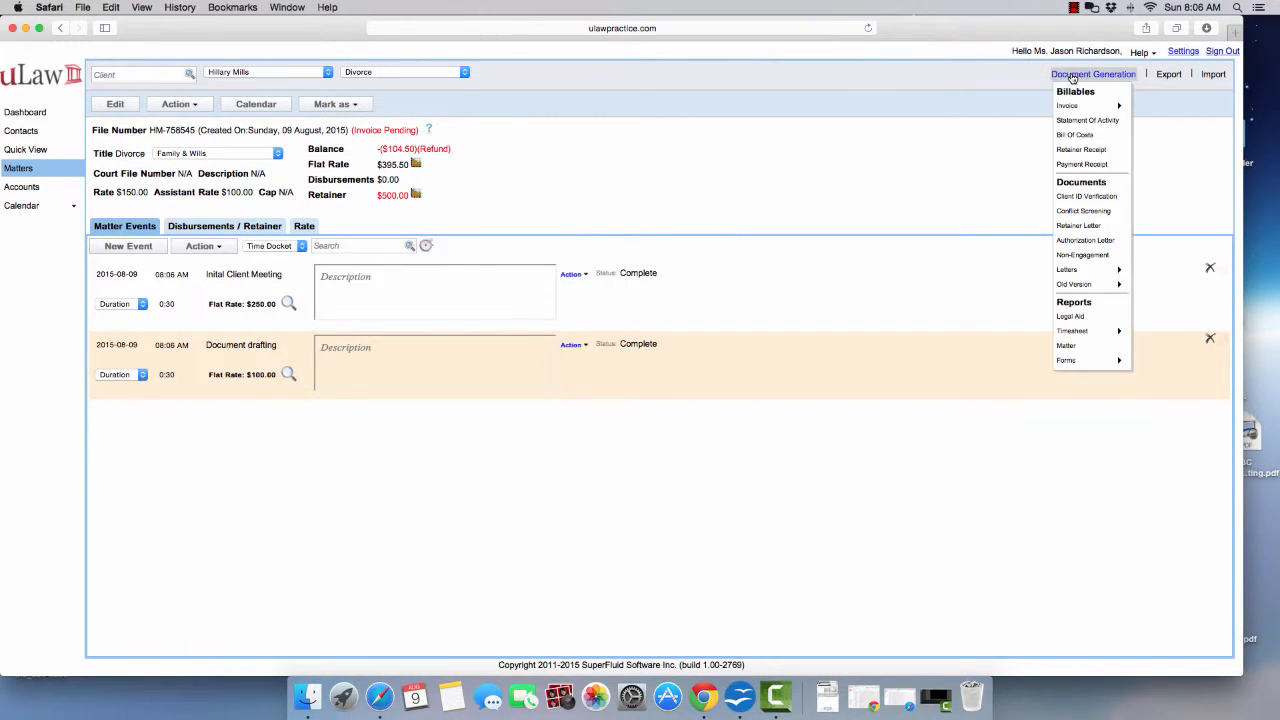
pyautogui.moveTo(1100, 106)
pyautogui.click(1160, 112)
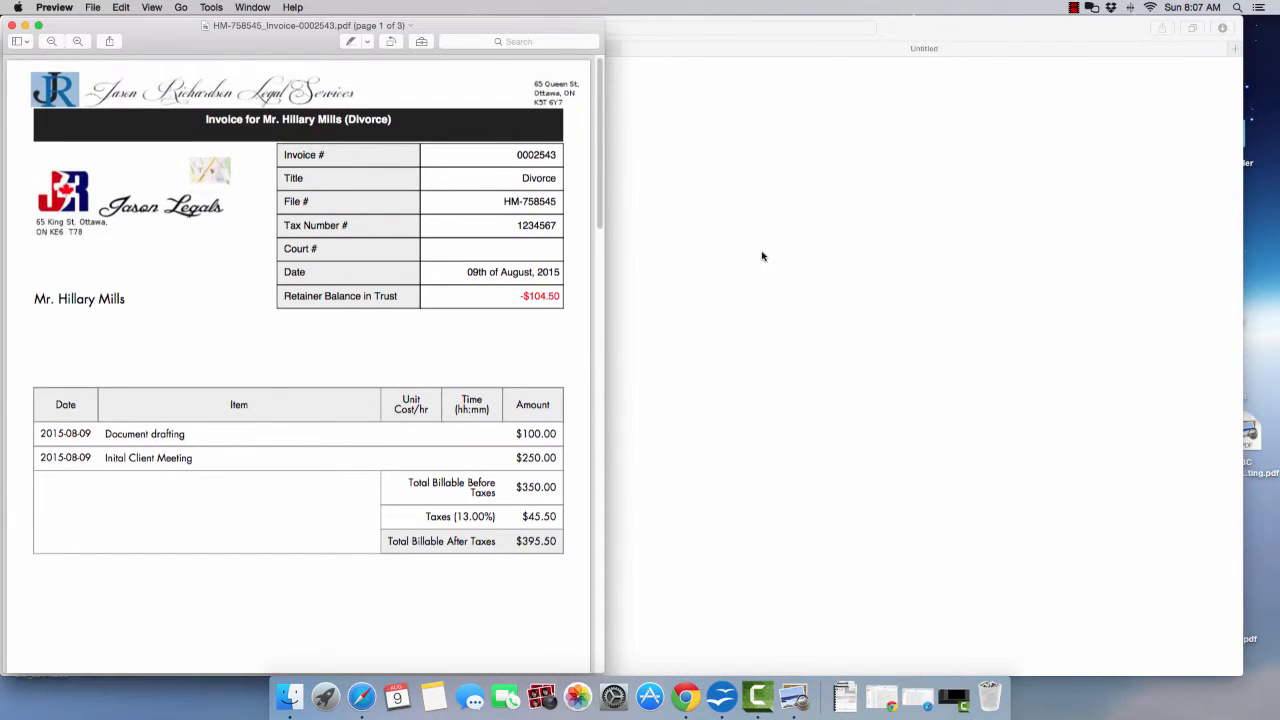
# - Return to the matter and transfer $395.50 for the 09/08/2015 legal fee invoice from the Pooled Trust Account to the CIBC (Kanata) bank account
pyautogui.click(762, 256)
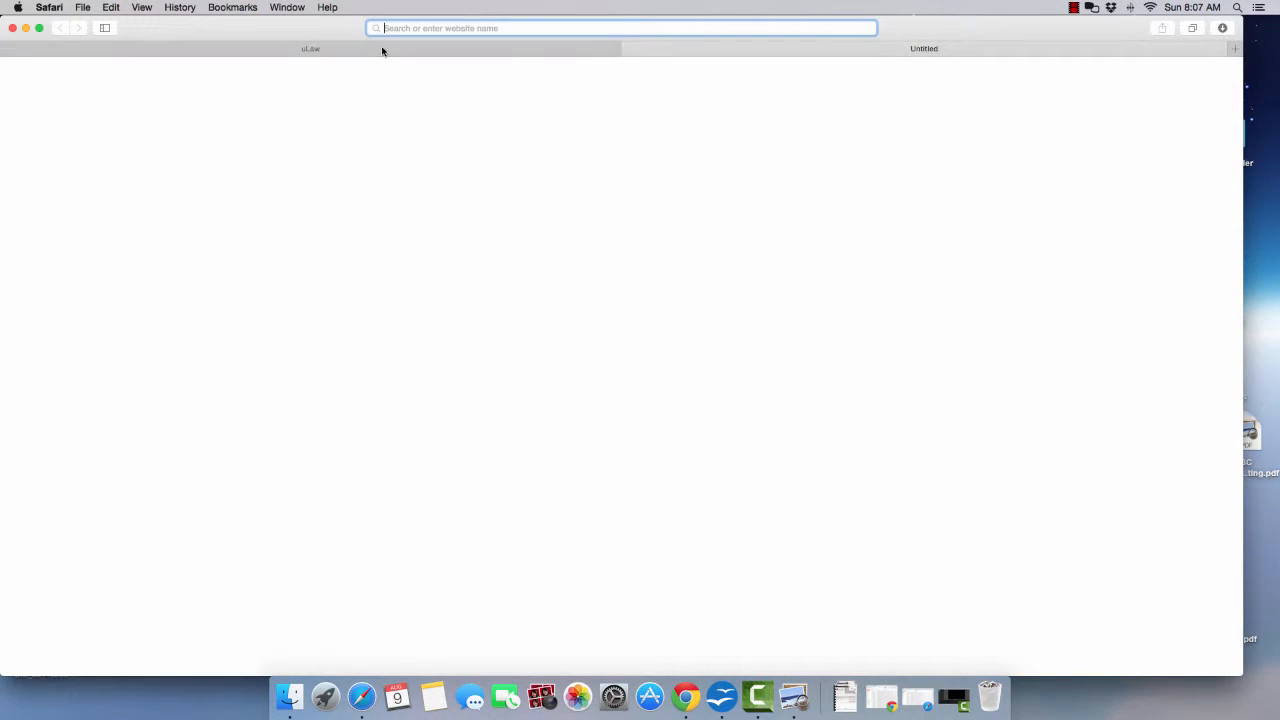
pyautogui.click(383, 49)
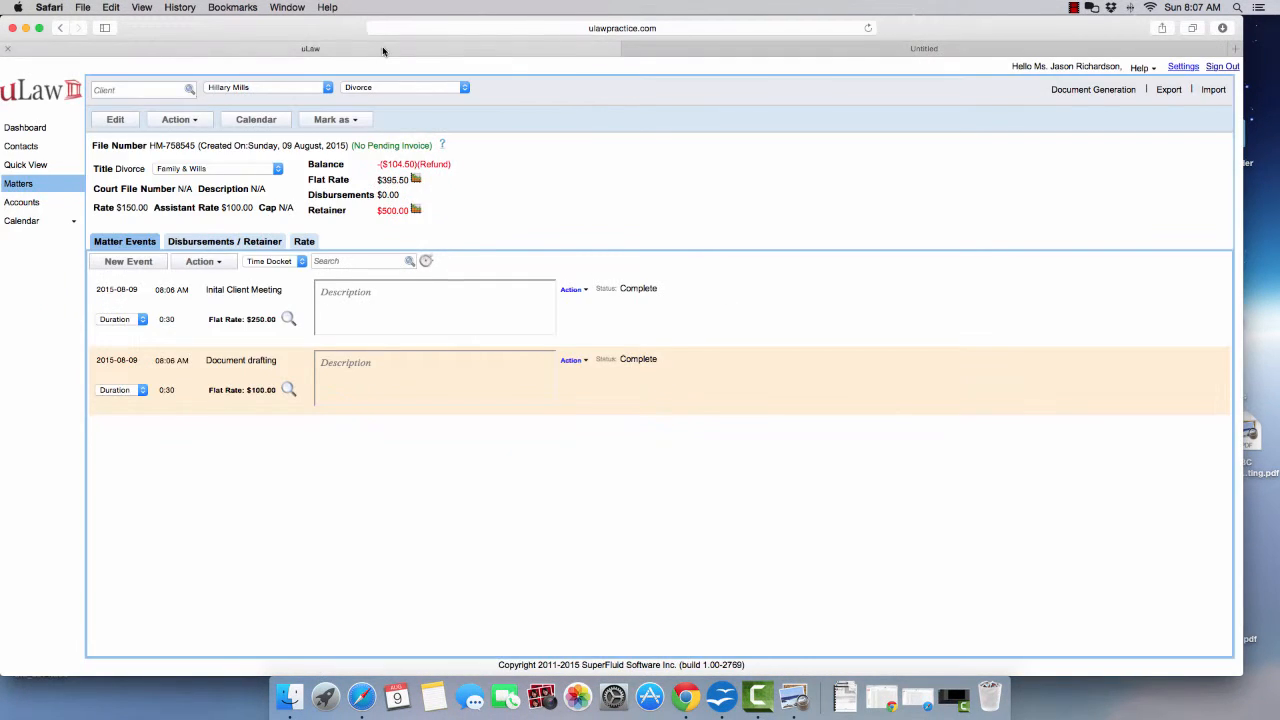
pyautogui.click(444, 147)
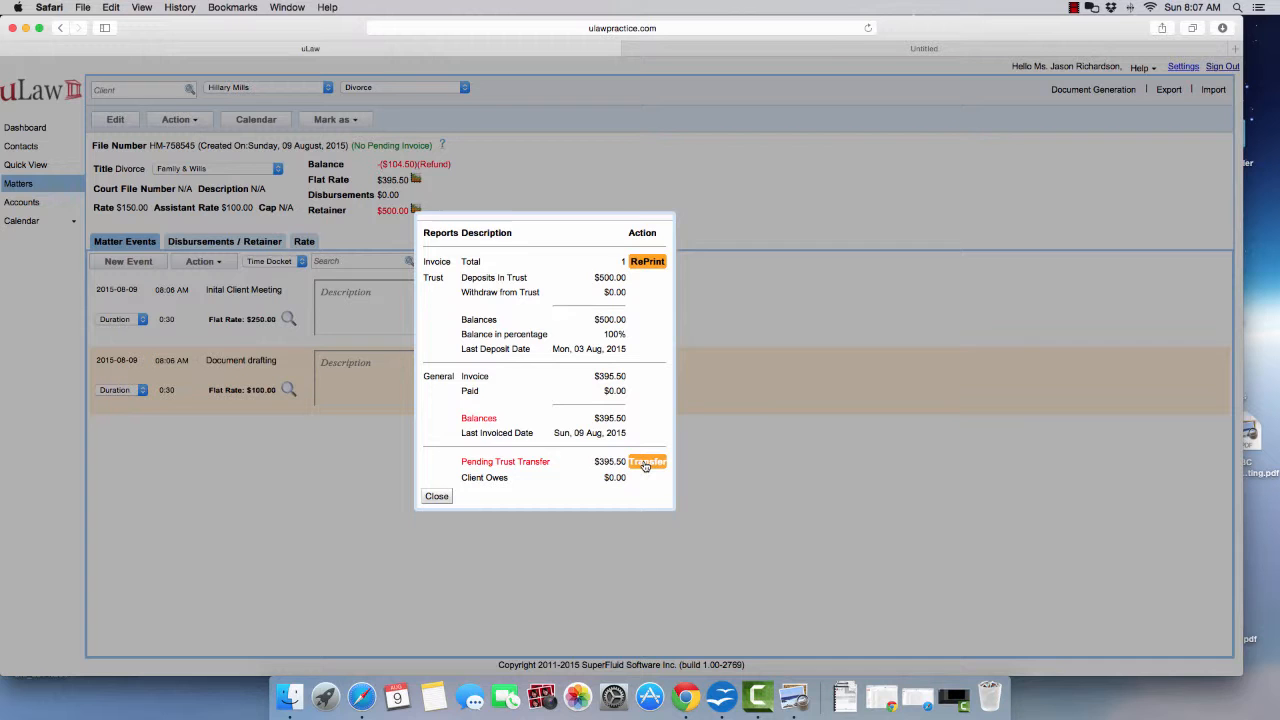
pyautogui.click(645, 463)
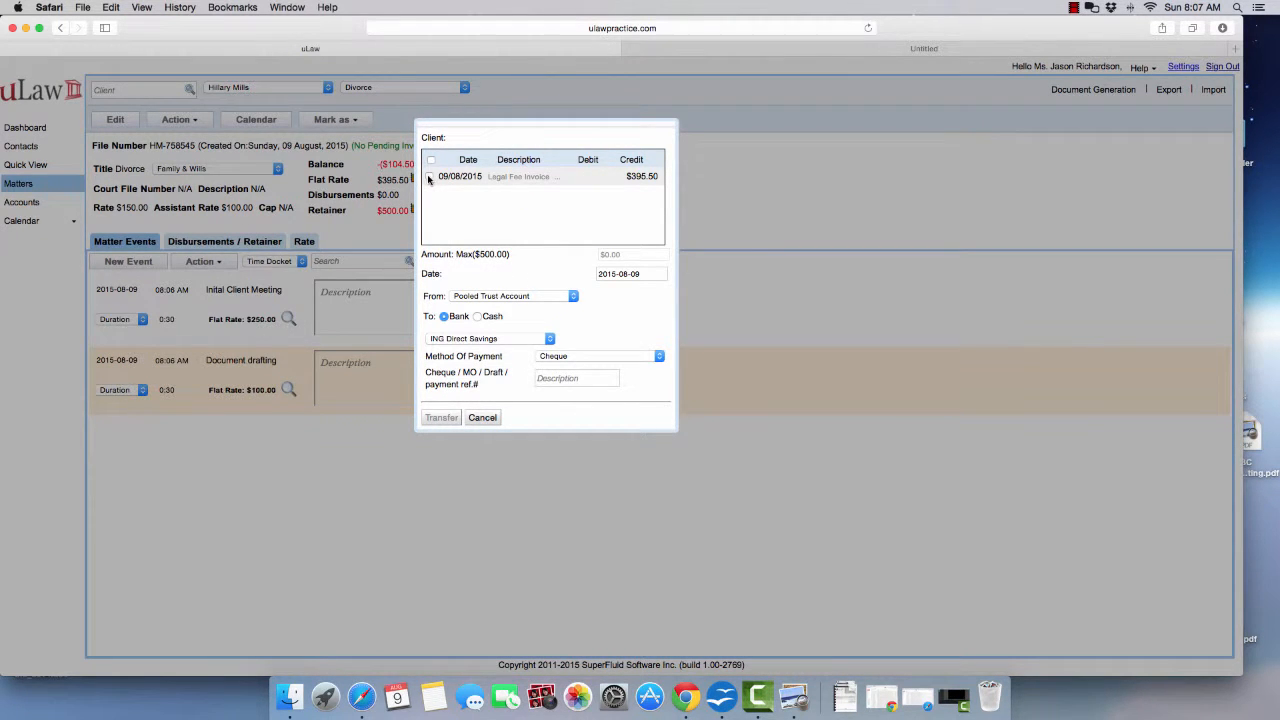
pyautogui.click(429, 177)
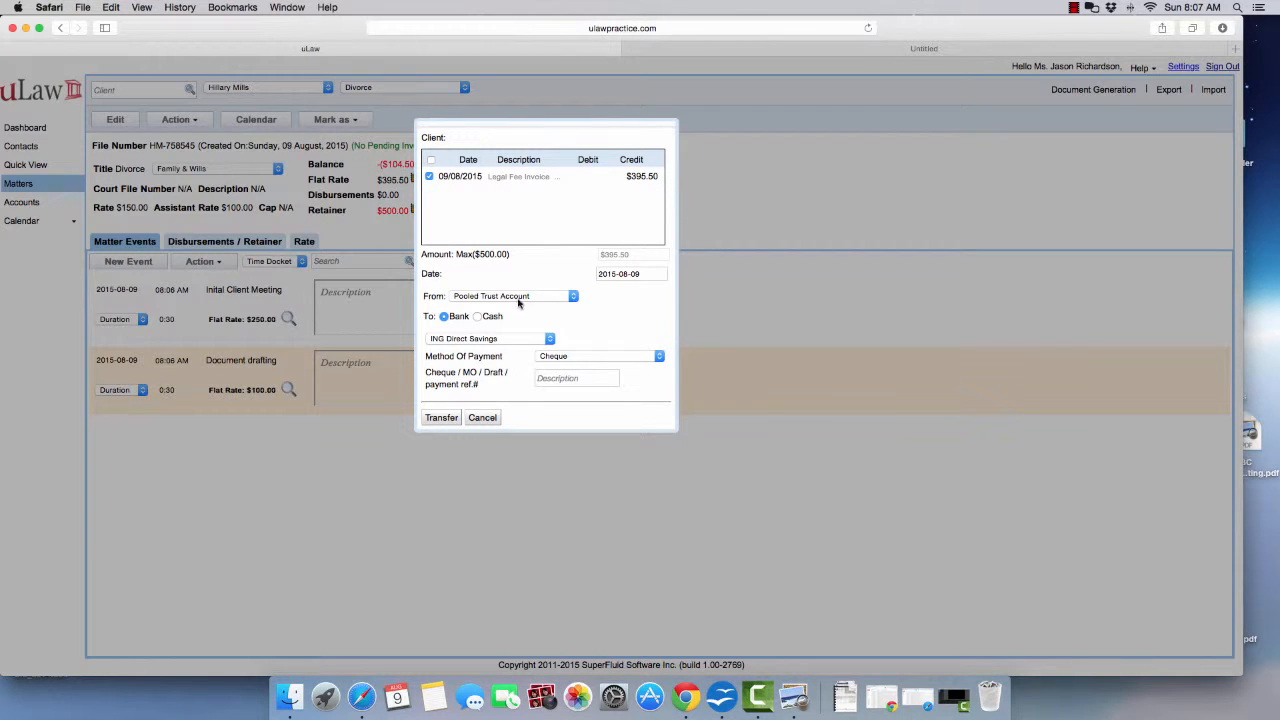
pyautogui.click(500, 341)
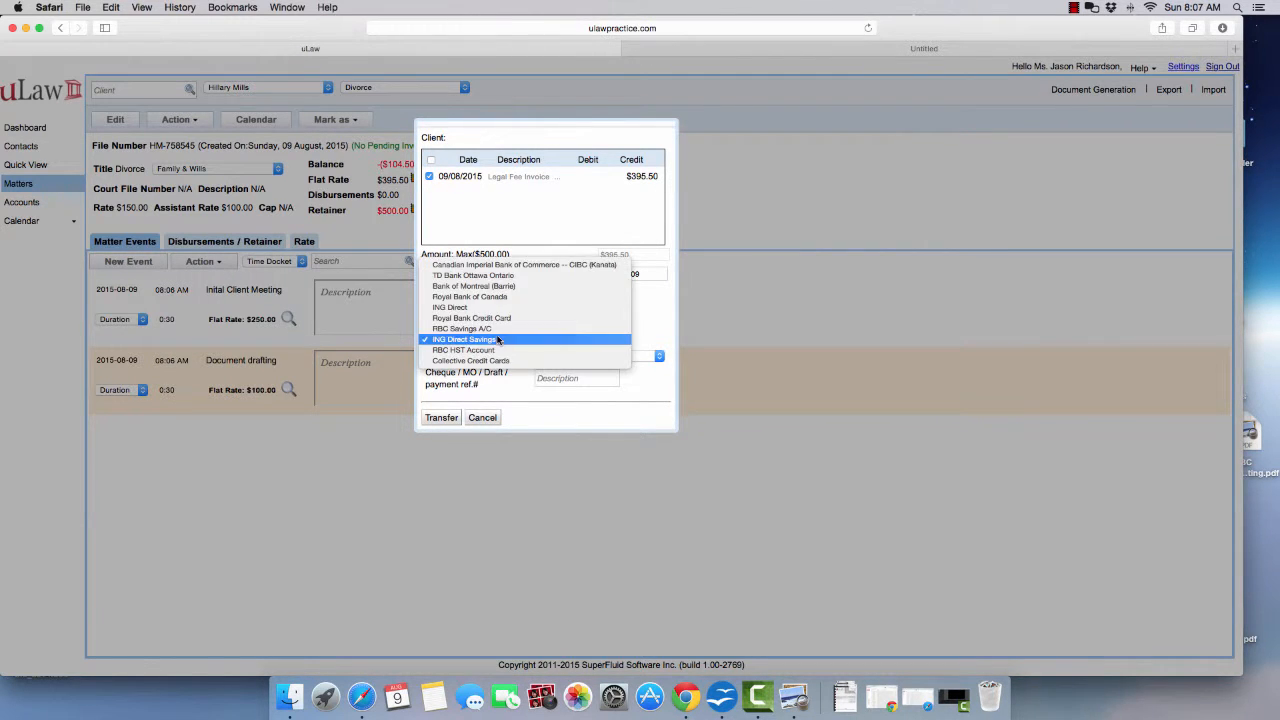
pyautogui.click(493, 266)
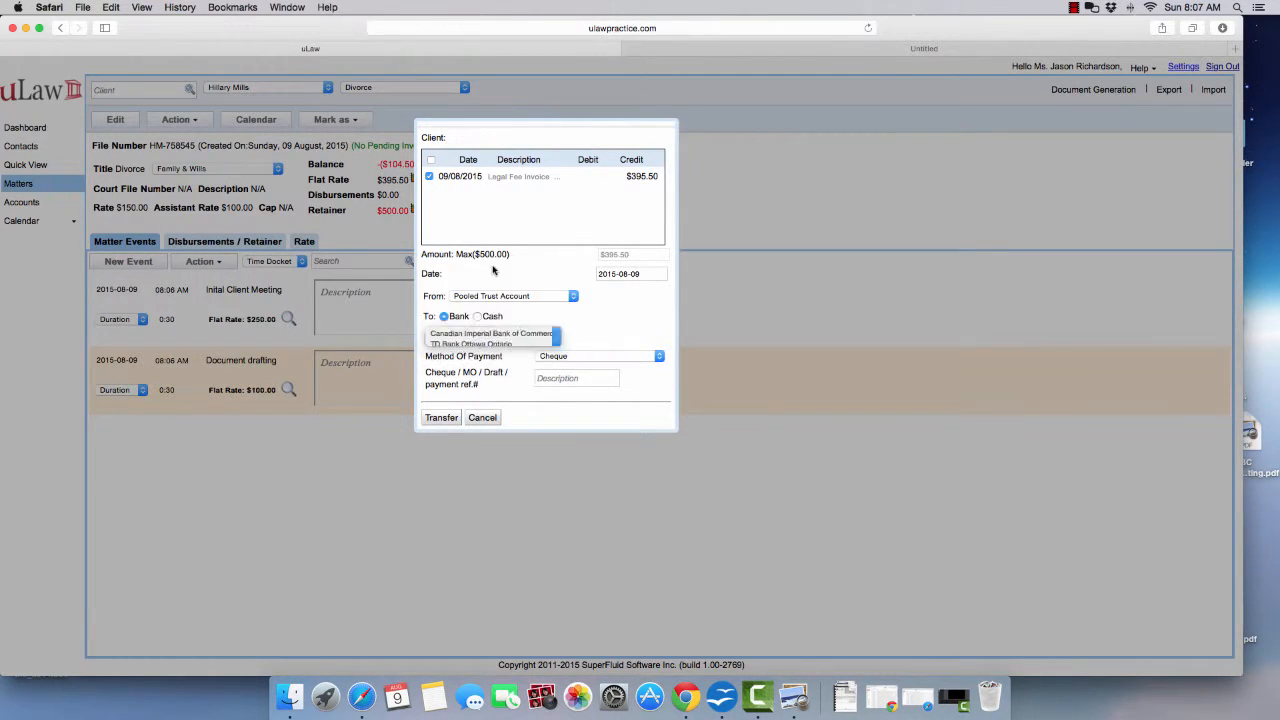
pyautogui.click(423, 417)
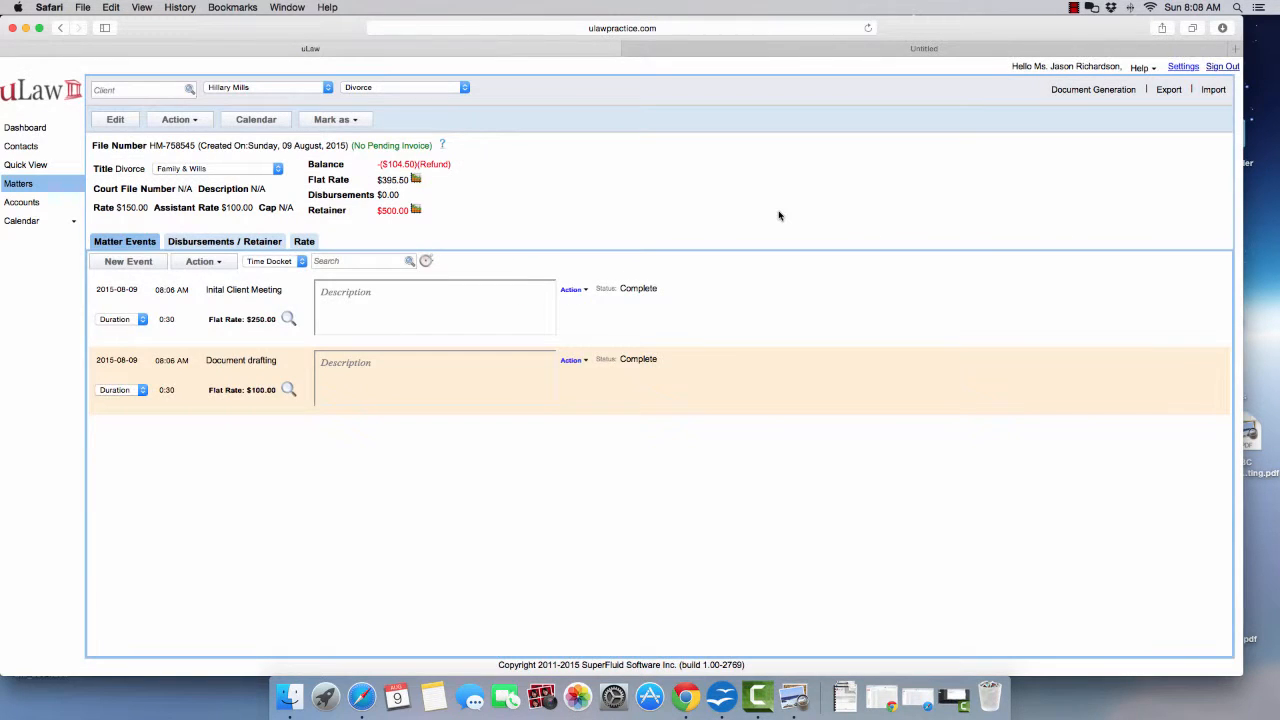
# - Add a new matter event titled Attend Court
pyautogui.click(128, 261)
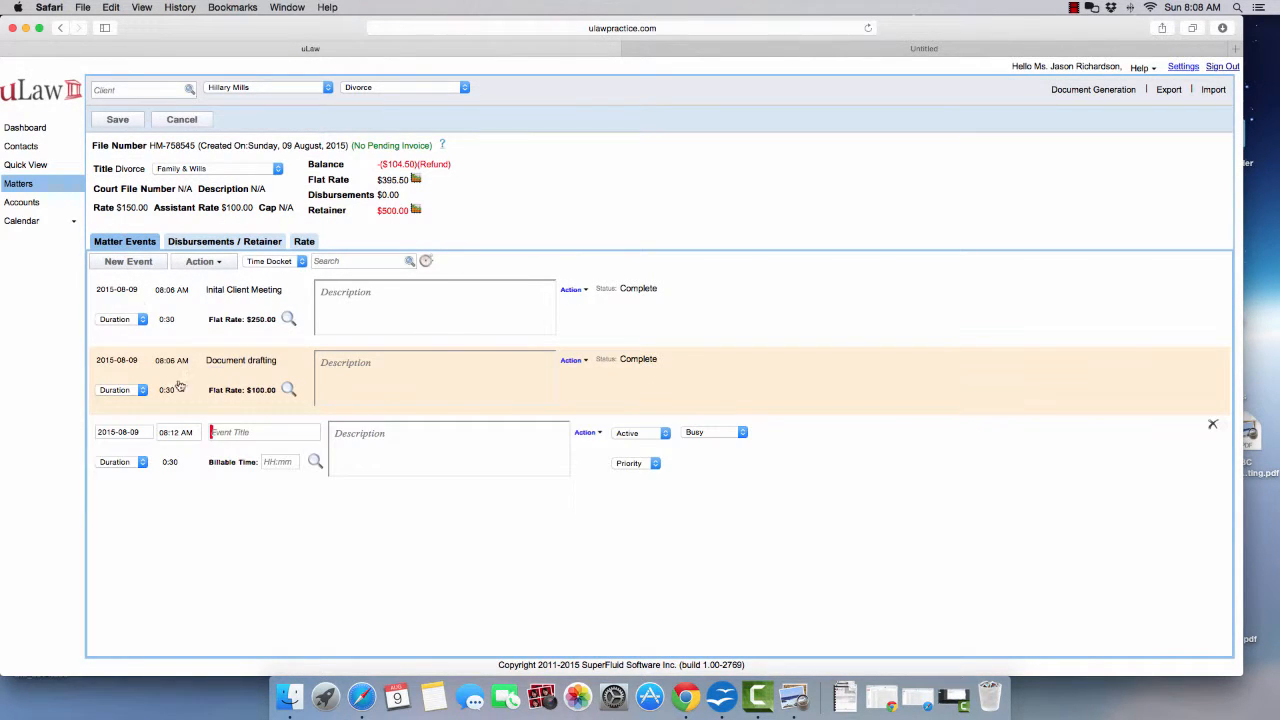
pyautogui.click(228, 436)
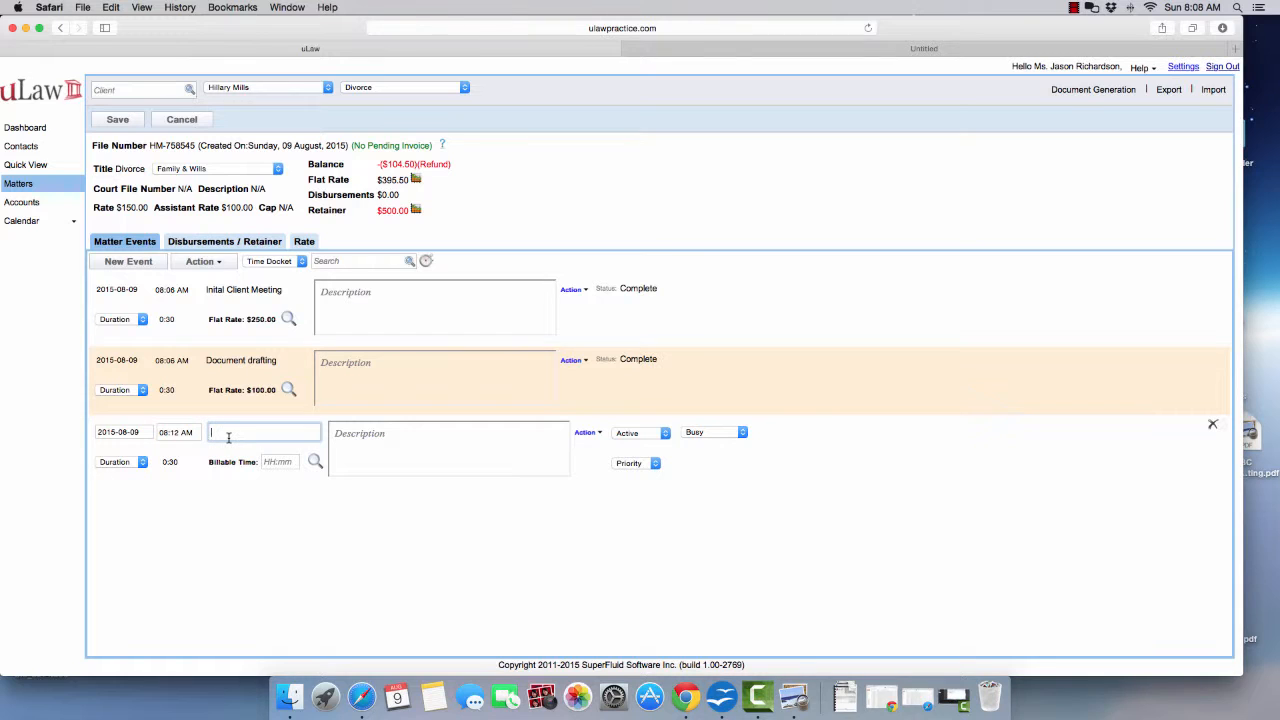
pyautogui.write('Att')
pyautogui.click(230, 450)
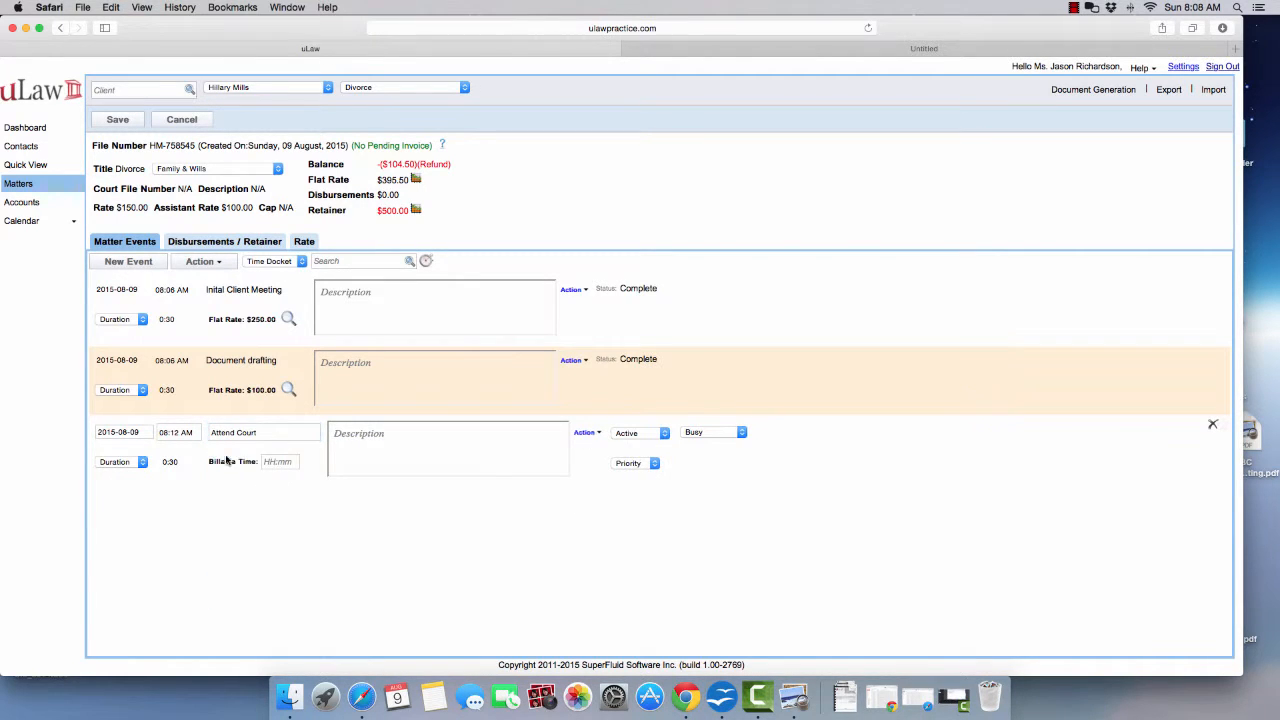
# - Switch the Attend Court event to a flat rate of $200 and save the matter
pyautogui.click(584, 432)
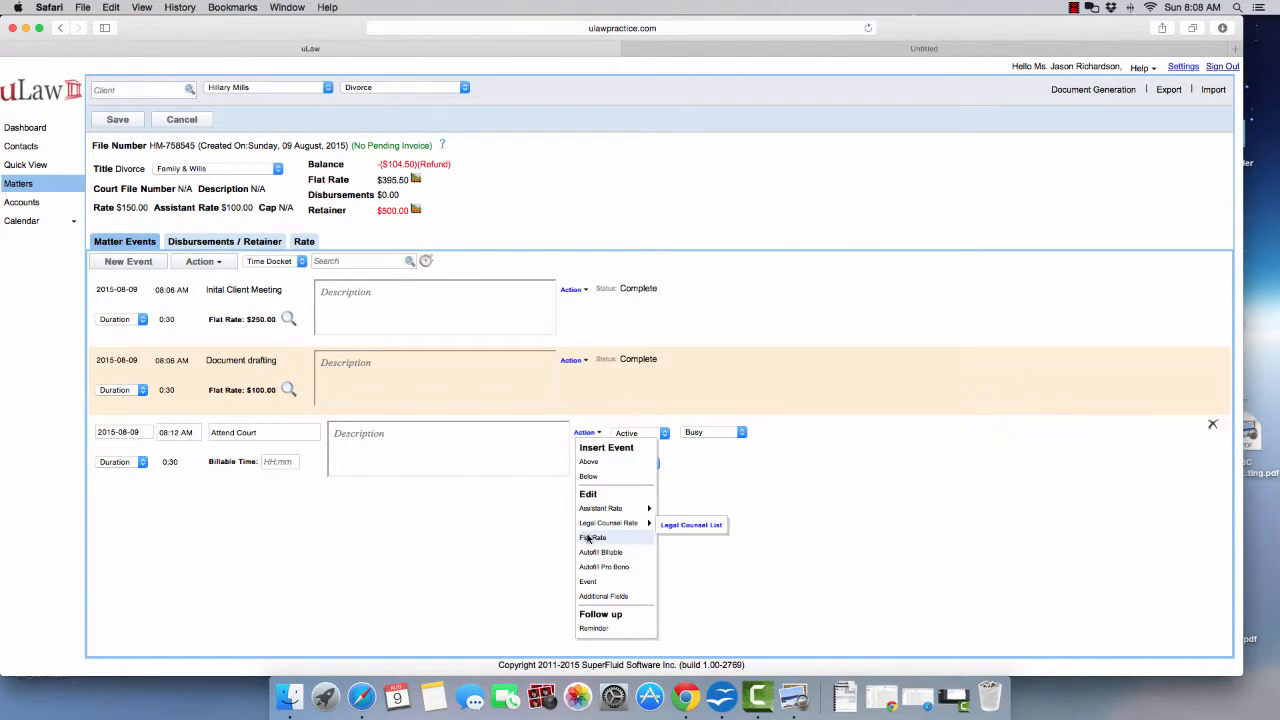
pyautogui.click(592, 538)
pyautogui.click(277, 462)
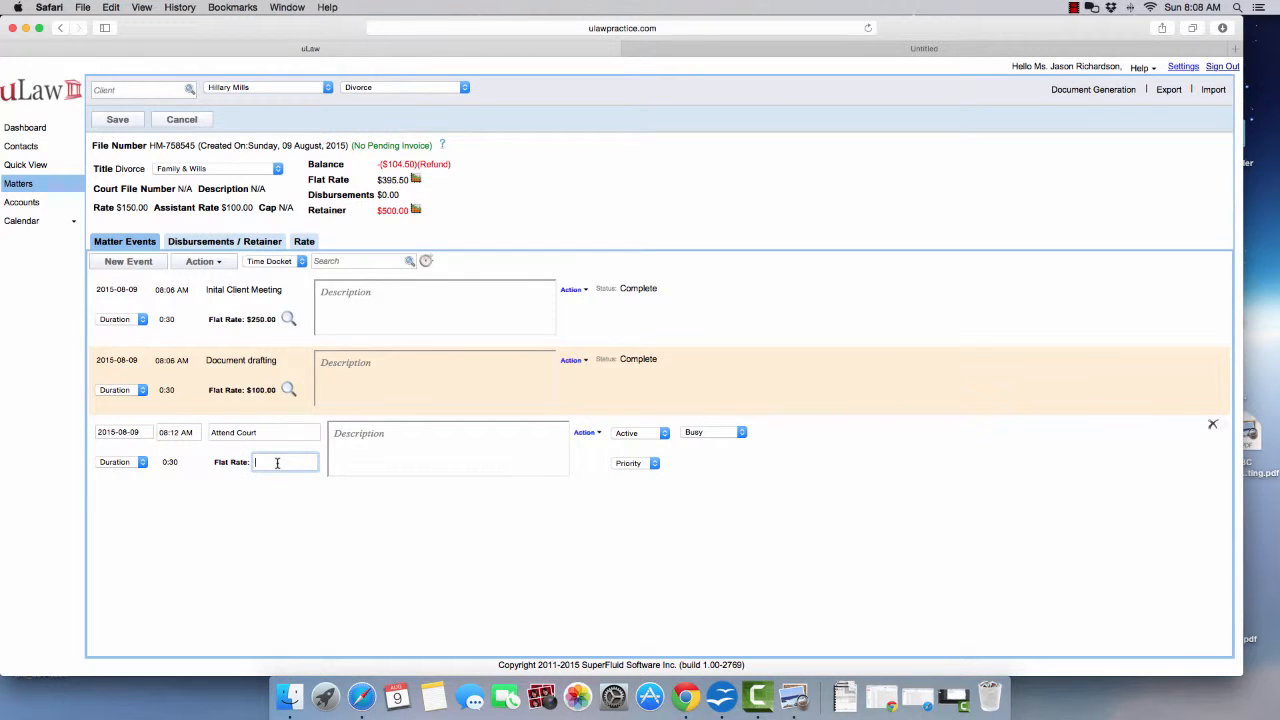
pyautogui.write('200')
pyautogui.click(240, 555)
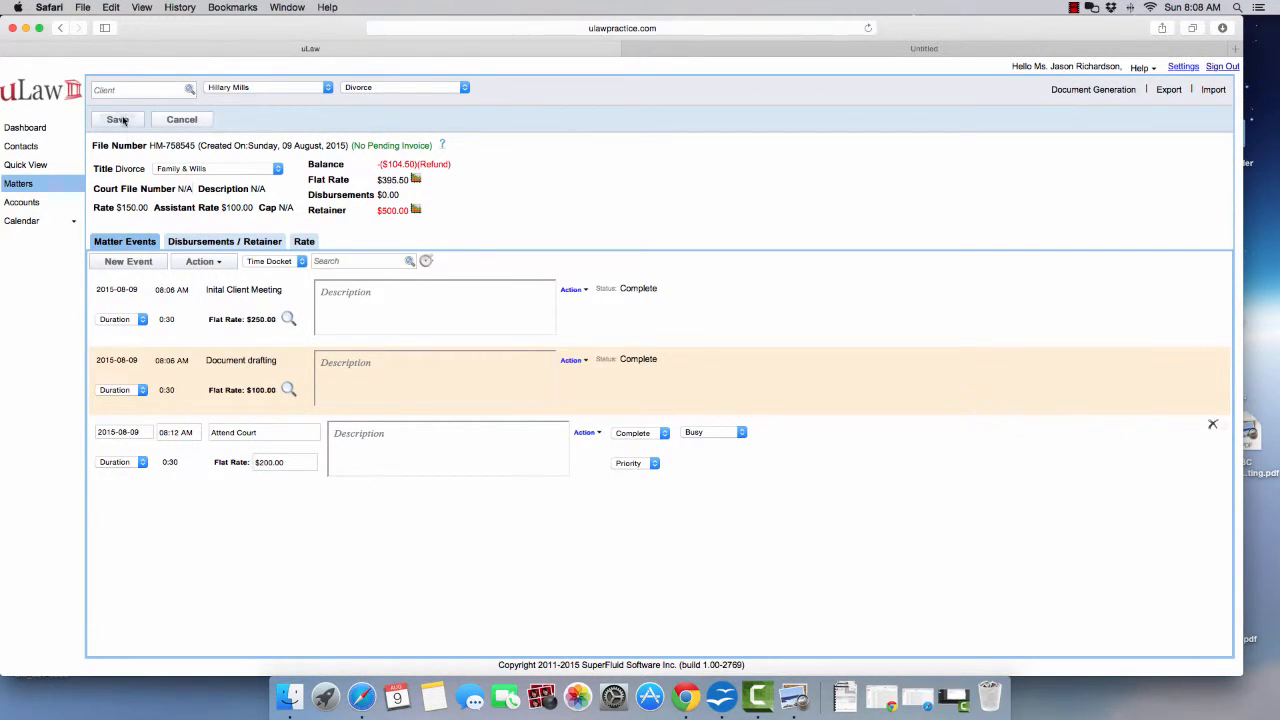
pyautogui.click(123, 120)
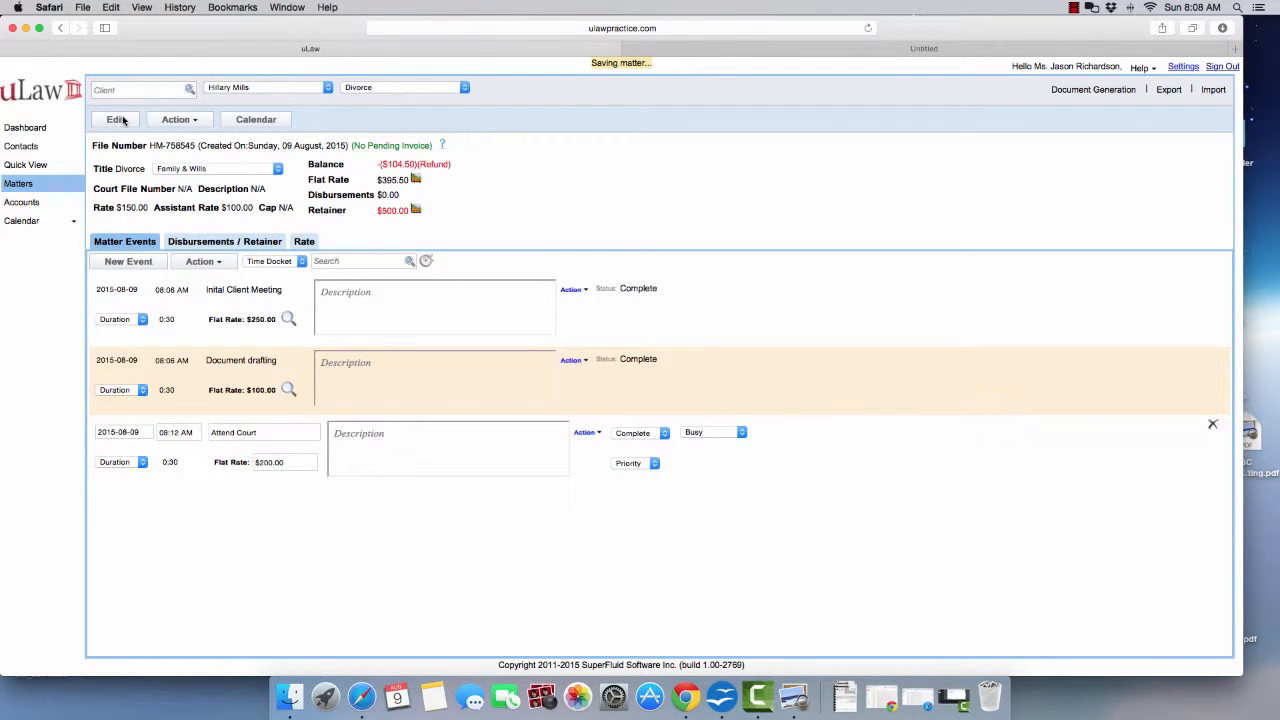
# - Review the divorce matter's analytics, close them and generate a new invoice covering the Attend Court event
pyautogui.click(429, 146)
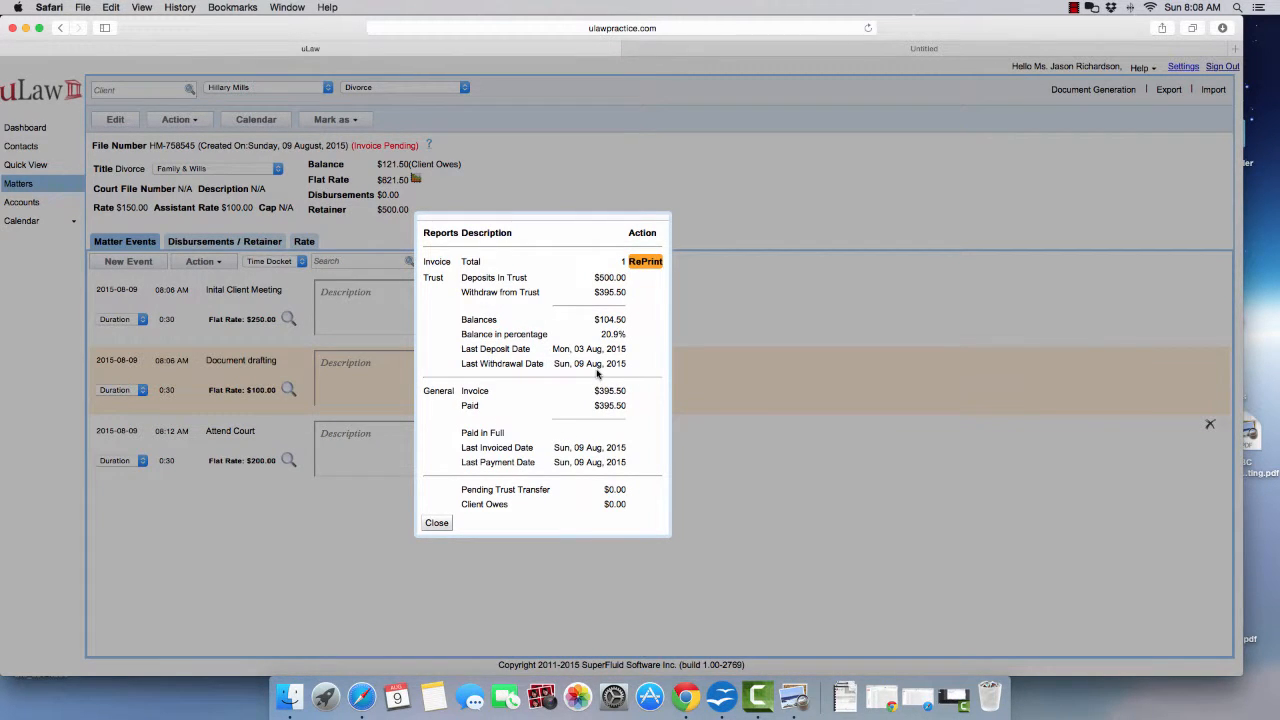
pyautogui.click(444, 525)
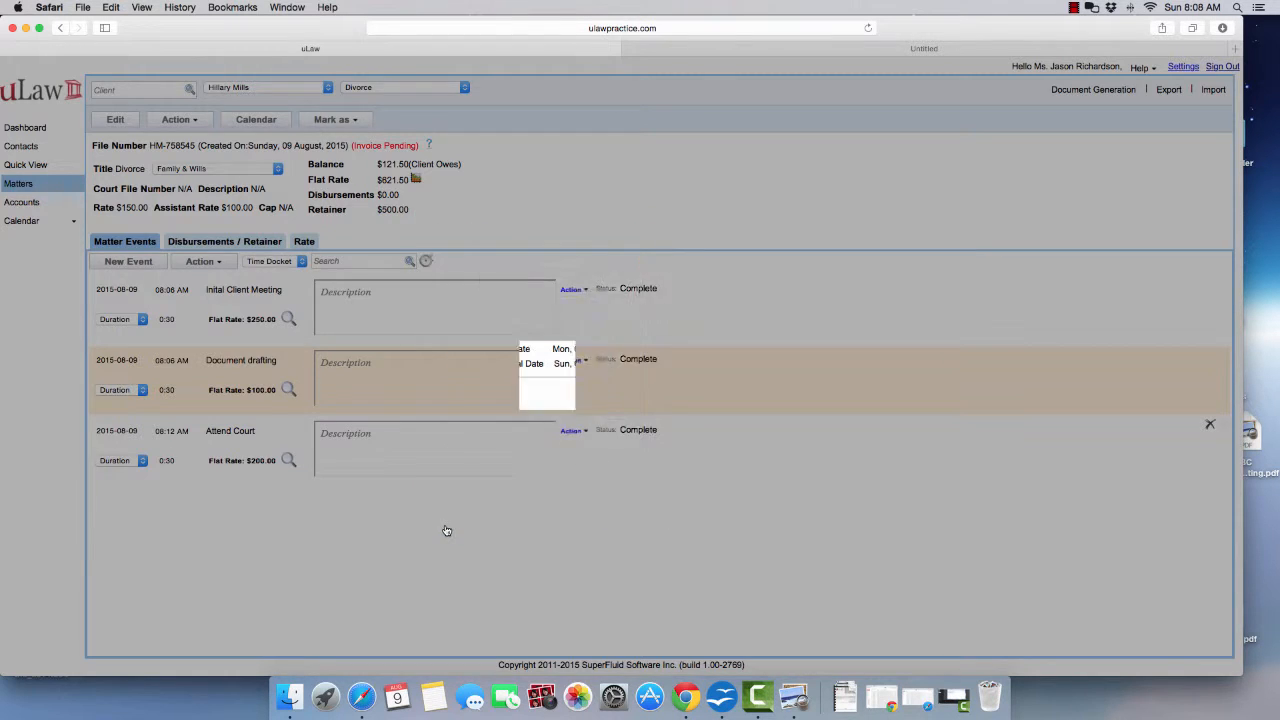
pyautogui.click(1090, 90)
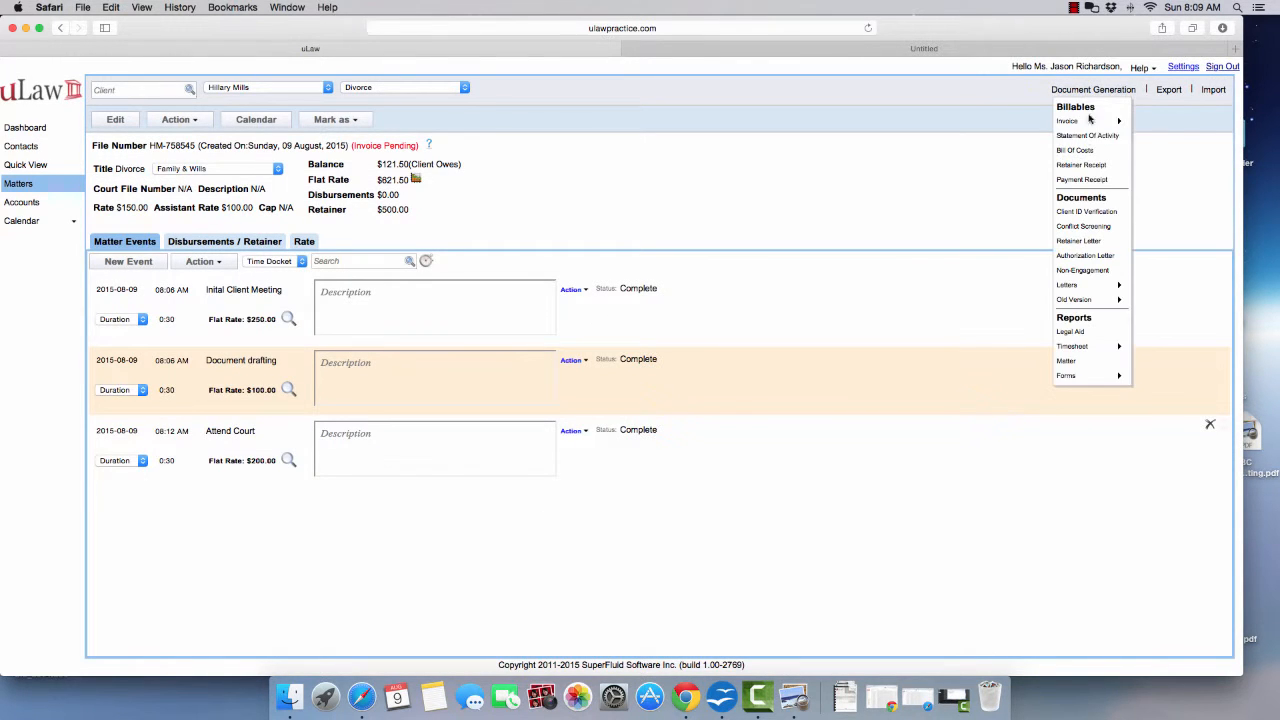
pyautogui.moveTo(1090, 120)
pyautogui.click(1150, 126)
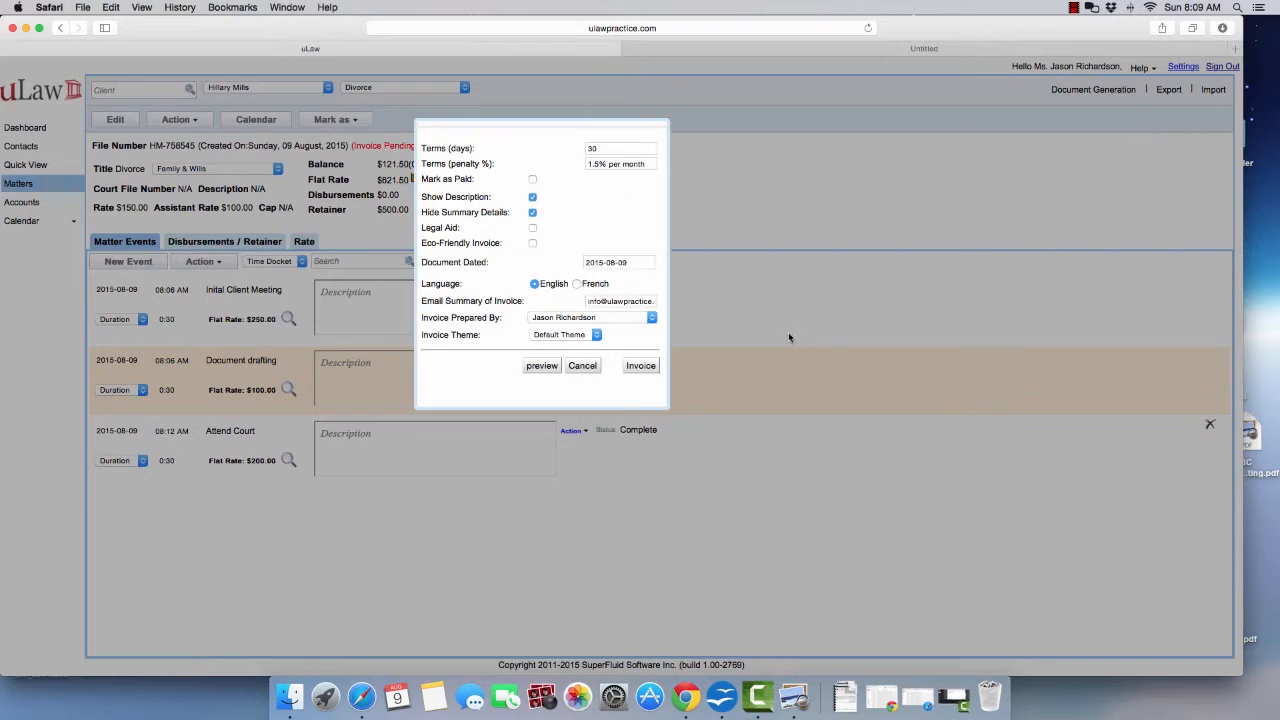
pyautogui.click(648, 367)
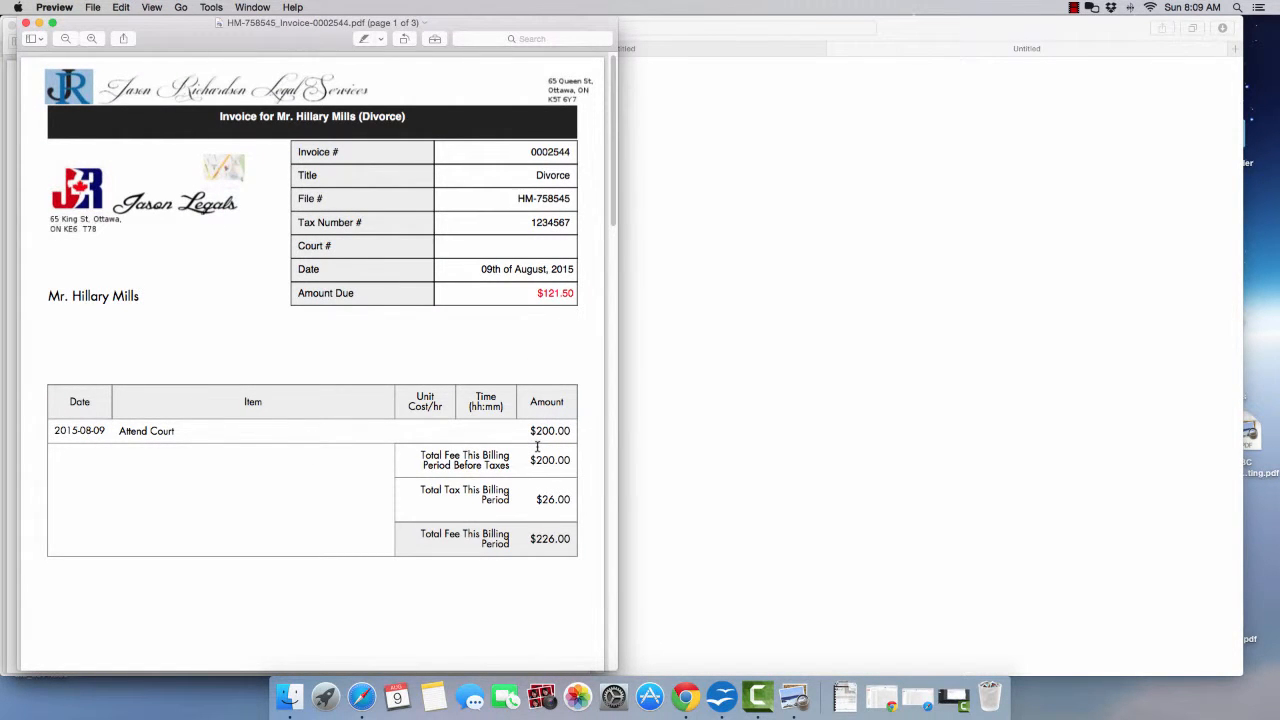
# - Return to the matter and transfer $104.50 for the $226.00 legal fee invoice from the Pooled Trust Account to the Canadian Imperial Bank of Commerce account
pyautogui.click(849, 289)
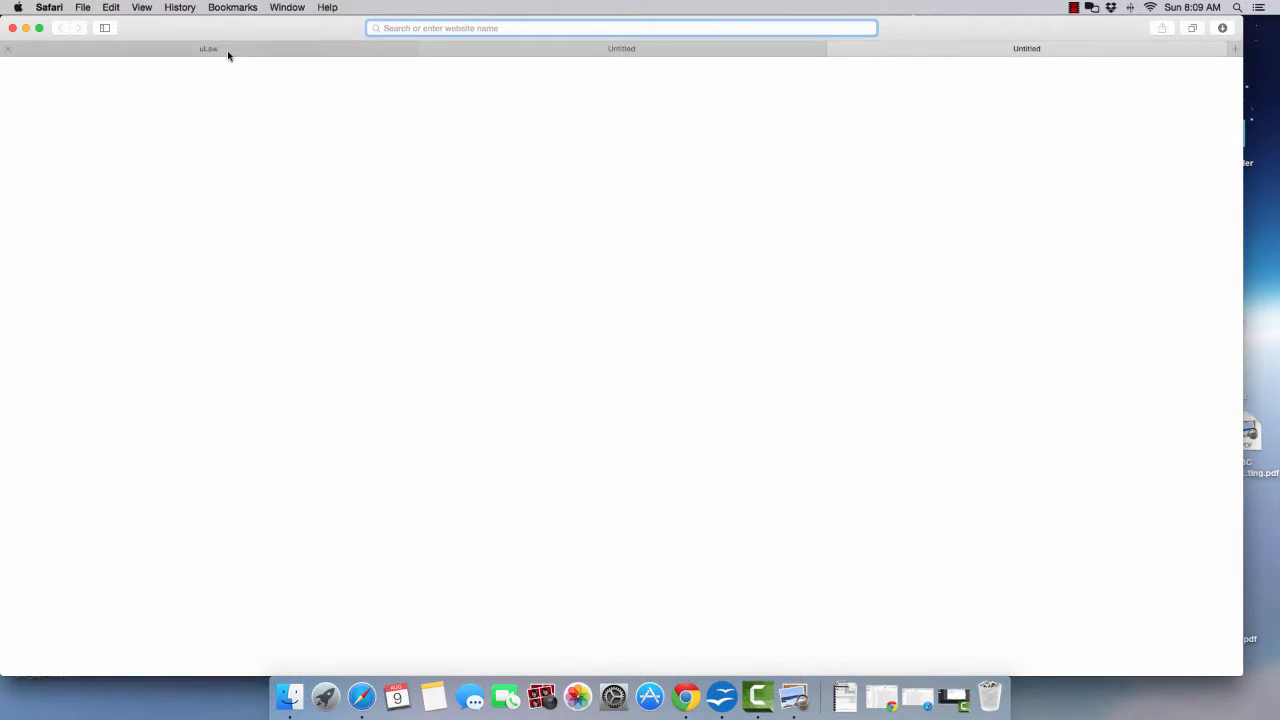
pyautogui.click(227, 50)
pyautogui.click(442, 147)
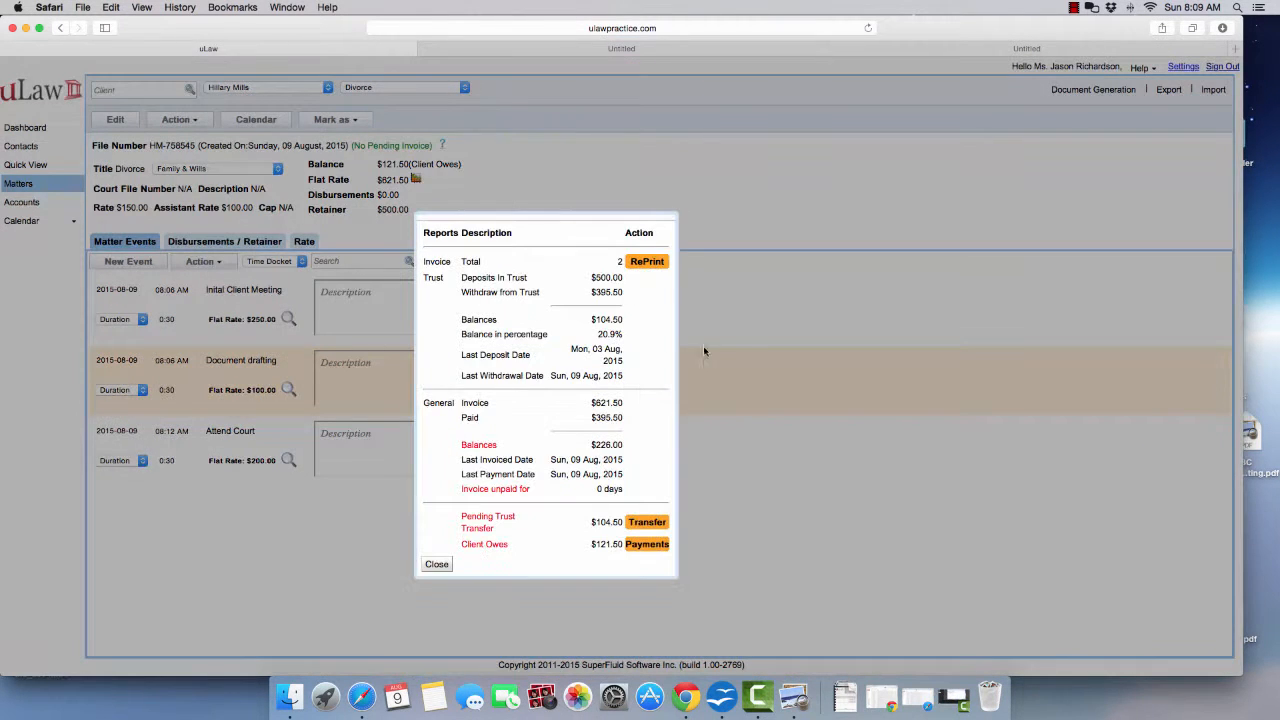
pyautogui.click(645, 522)
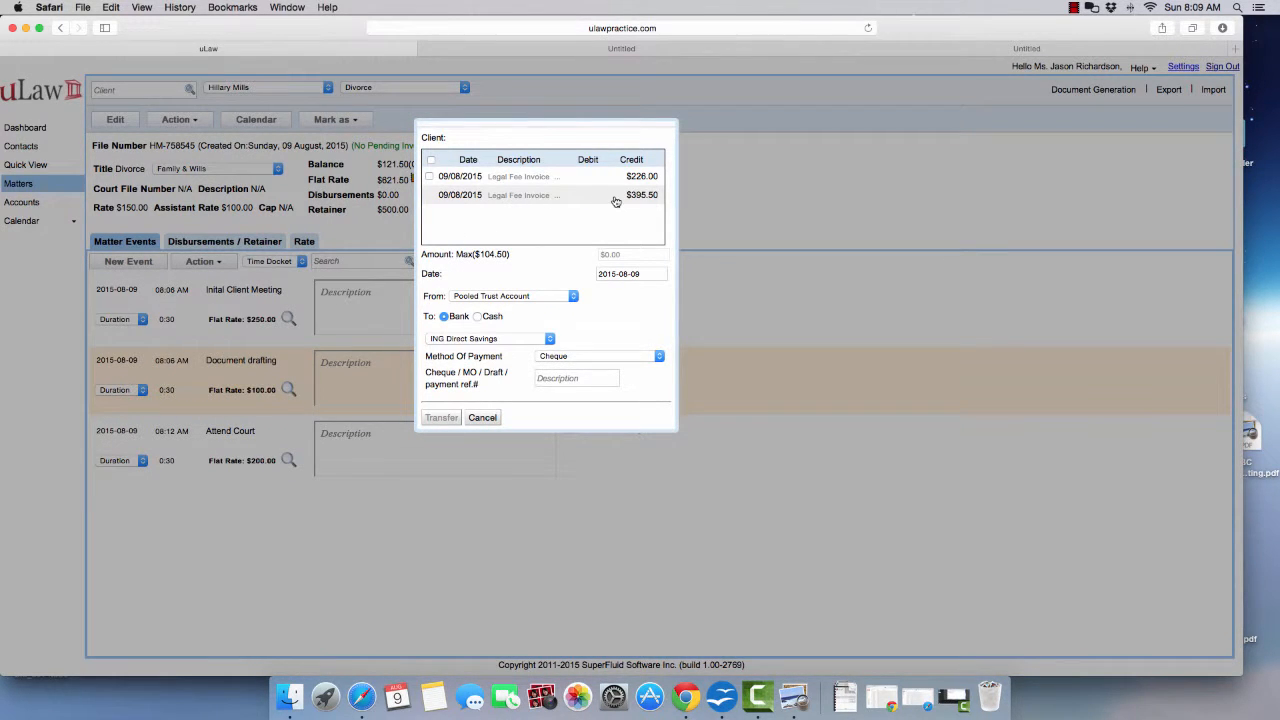
pyautogui.click(429, 176)
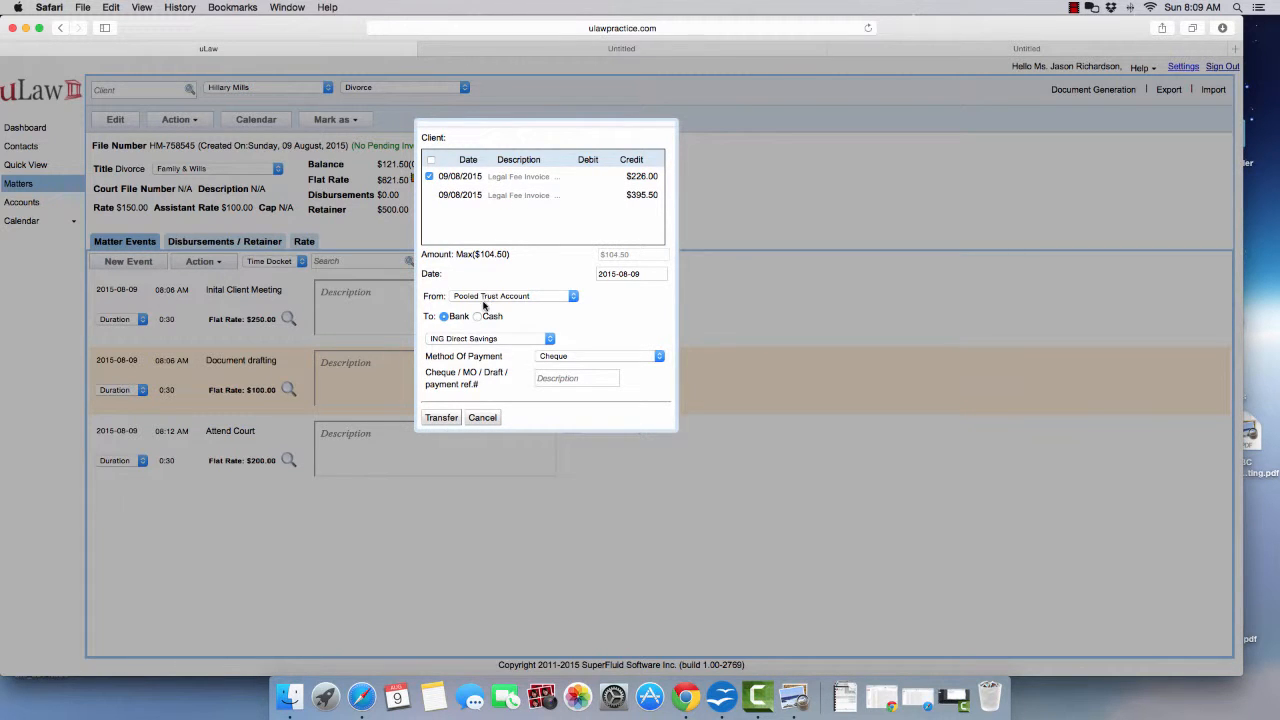
pyautogui.click(484, 339)
pyautogui.click(470, 265)
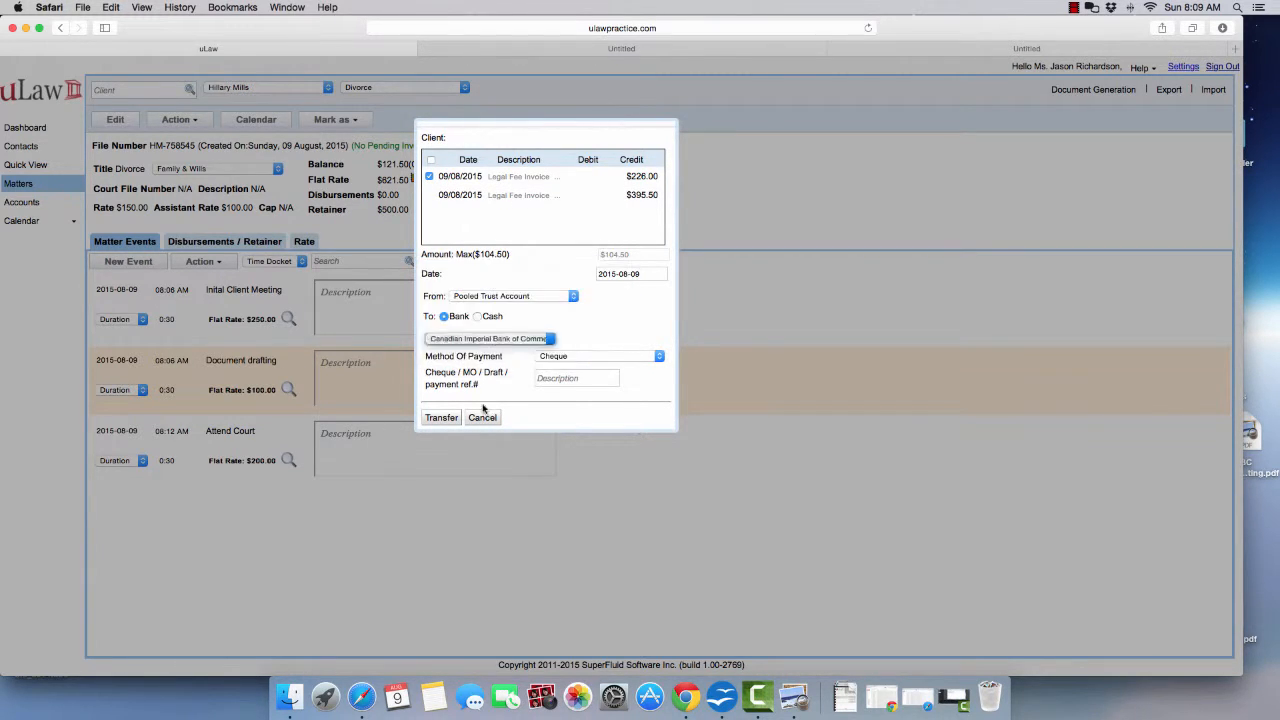
pyautogui.click(443, 418)
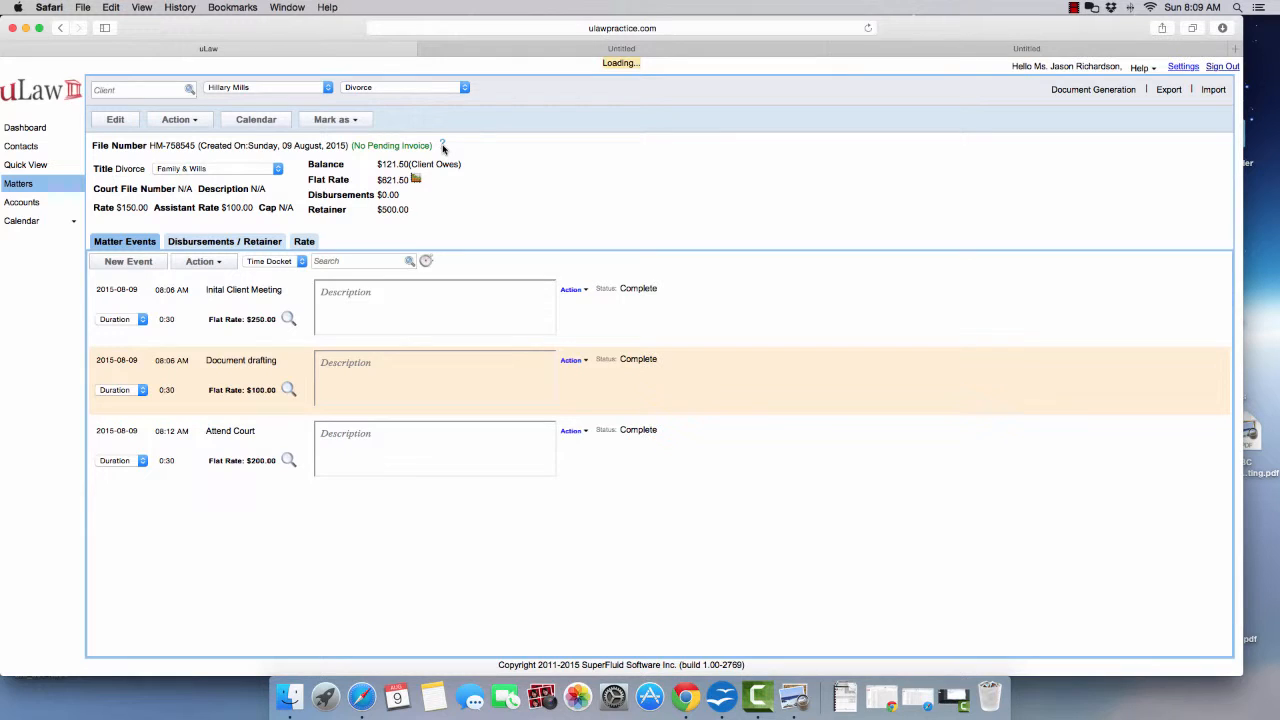
# - Record the client's $121.50 cheque payment with reference 78 against the divorce matter and review the updated analytics
pyautogui.click(443, 147)
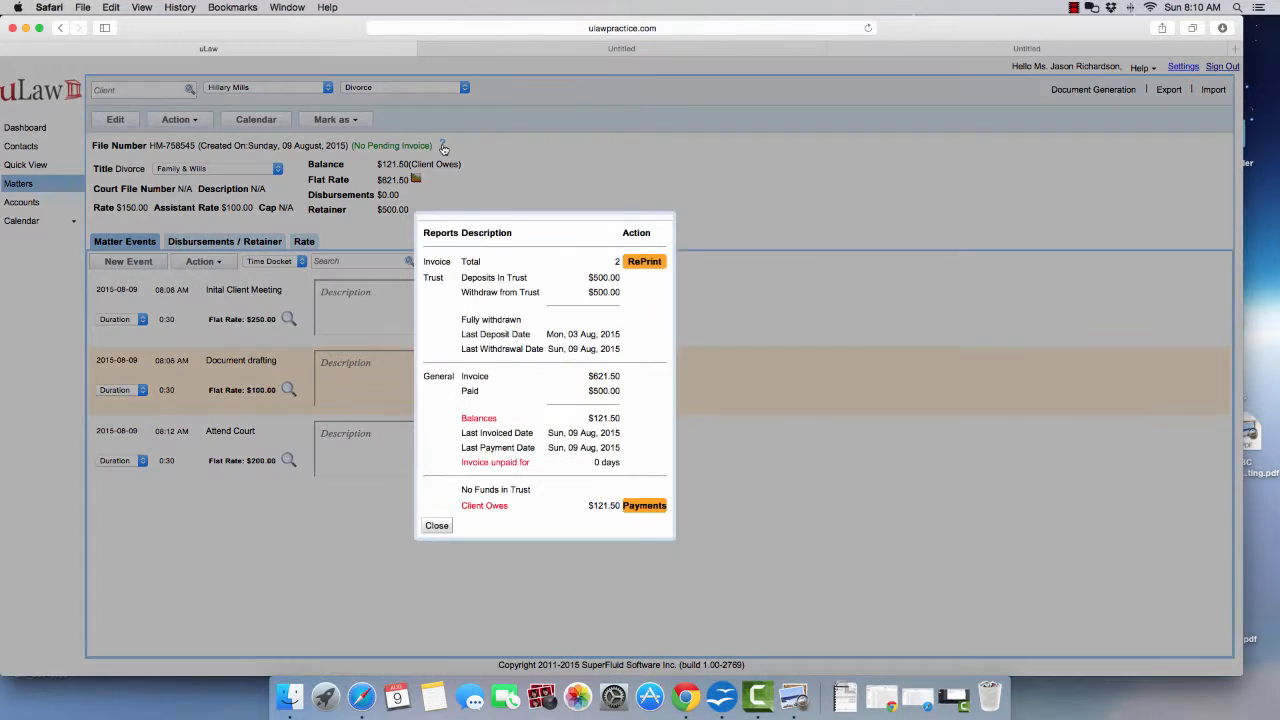
pyautogui.click(640, 508)
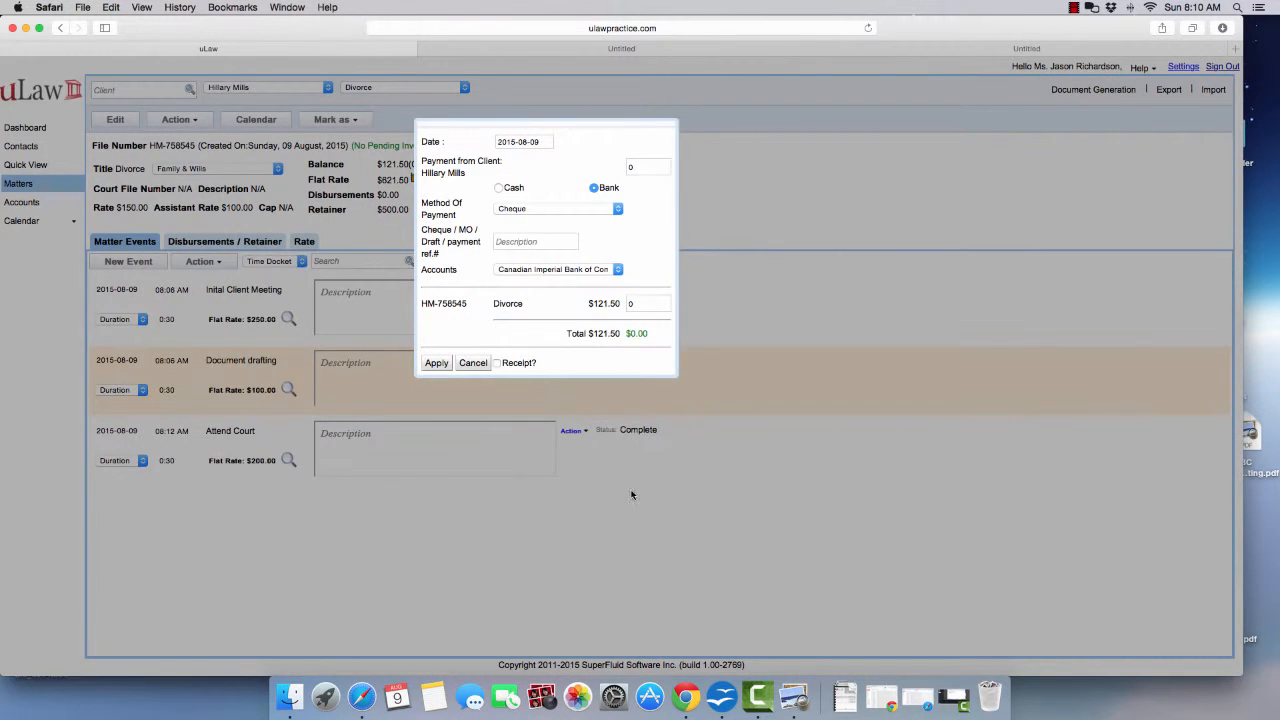
pyautogui.click(633, 167)
pyautogui.click(638, 228)
pyautogui.click(509, 244)
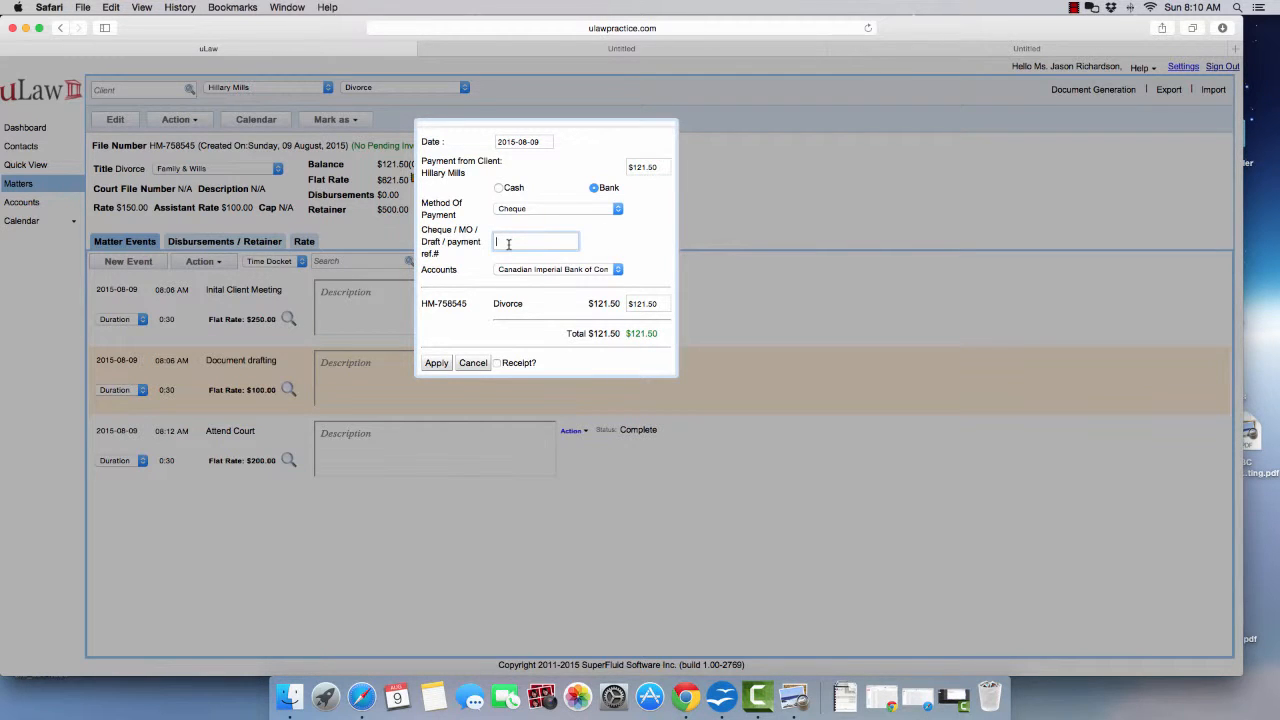
pyautogui.write('78')
pyautogui.click(432, 366)
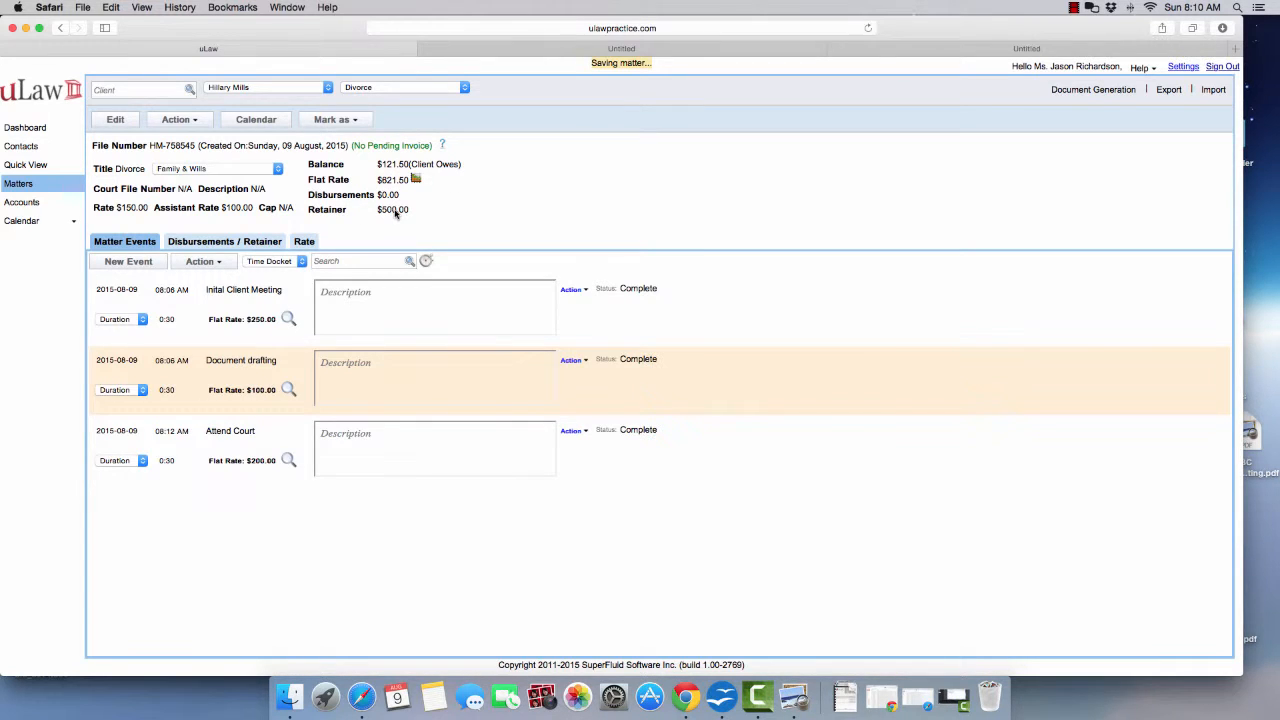
pyautogui.click(430, 147)
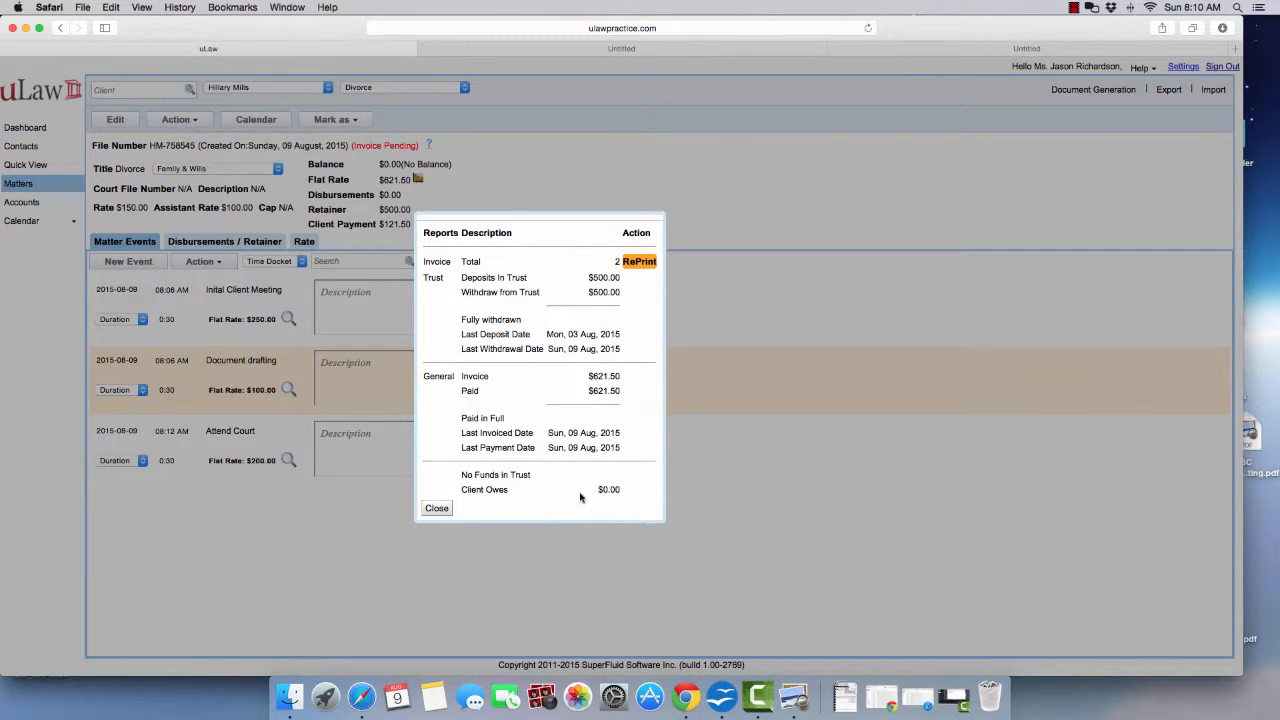
pyautogui.click(437, 508)
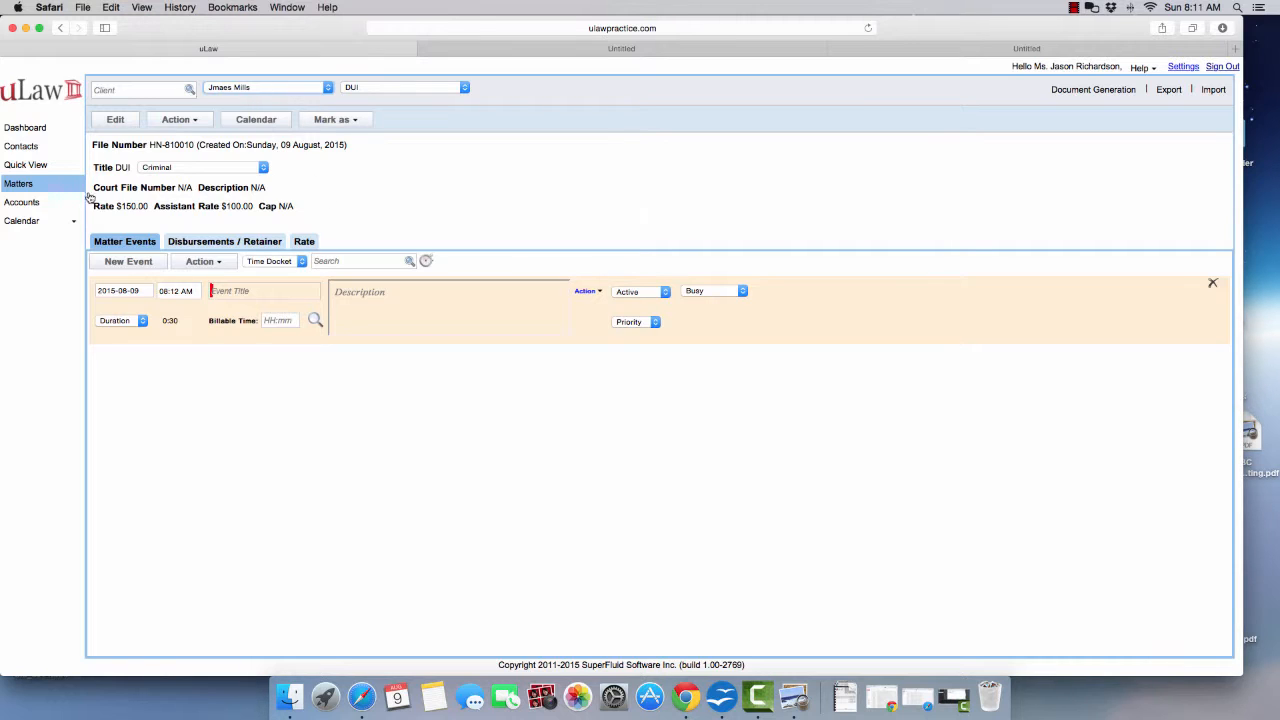
# - Add two events to the DUI matter, titled Inital Client Meeting and Document drafting
pyautogui.click(240, 290)
pyautogui.write('In')
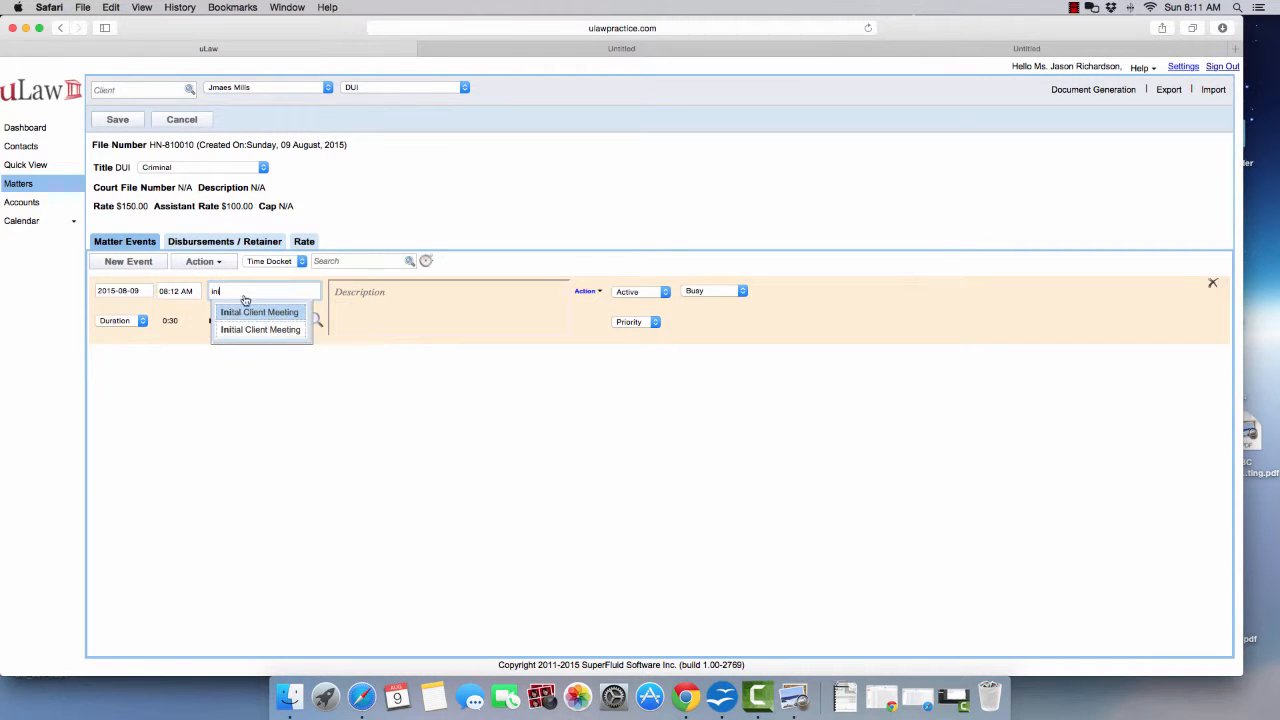
pyautogui.click(251, 311)
pyautogui.click(128, 261)
pyautogui.click(255, 361)
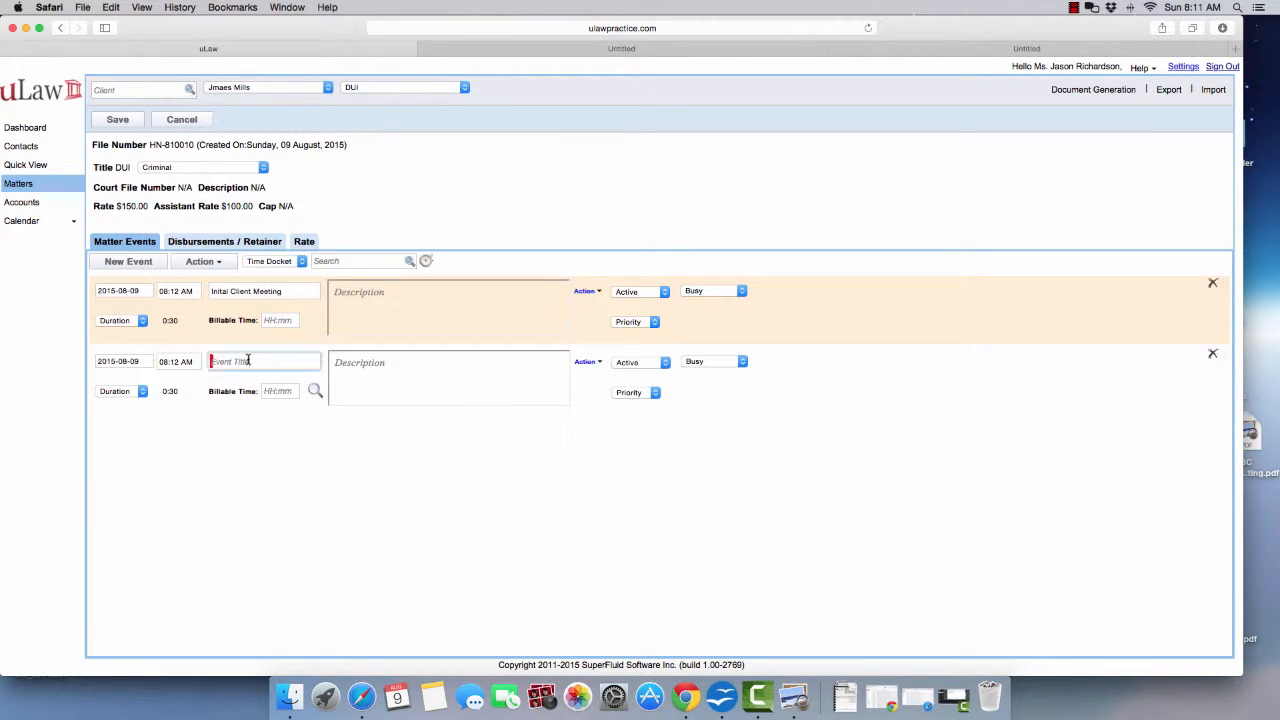
pyautogui.write('doc')
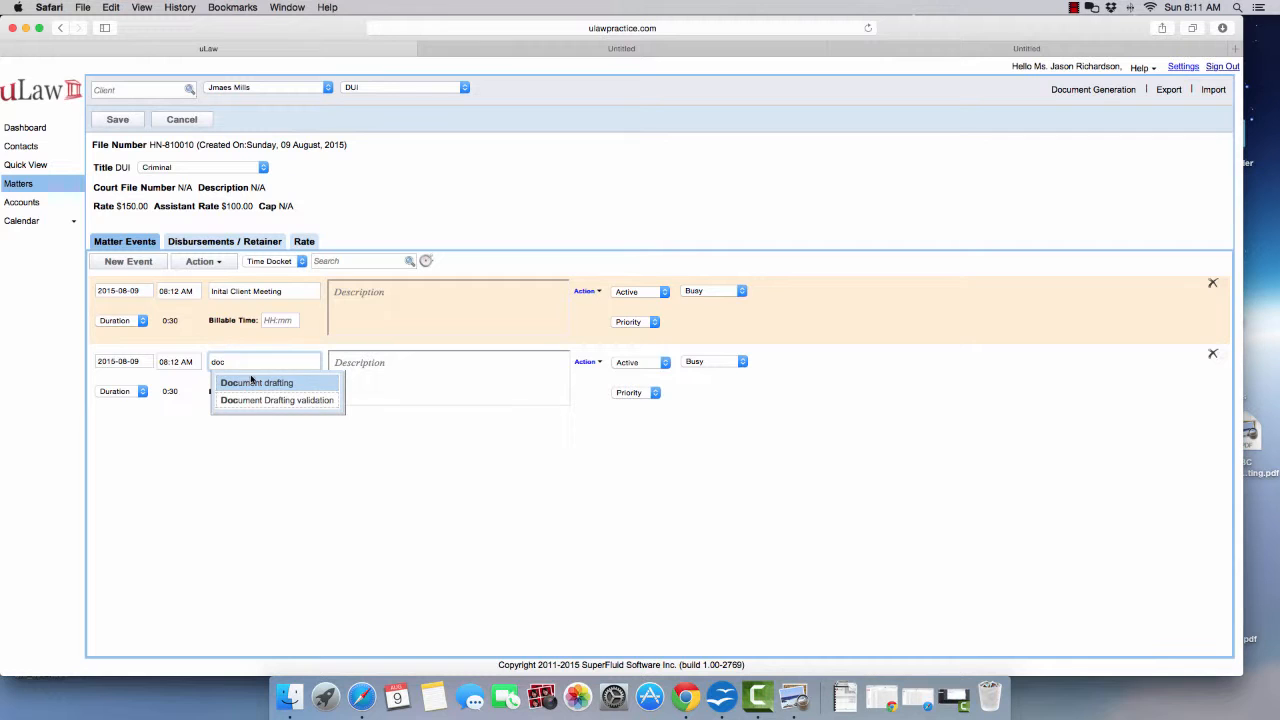
pyautogui.click(254, 383)
# - Autofill the DUI events as pro bono, set flat rates of $300 for Inital Client Meeting and $100 for Document drafting, and save the matter
pyautogui.click(212, 262)
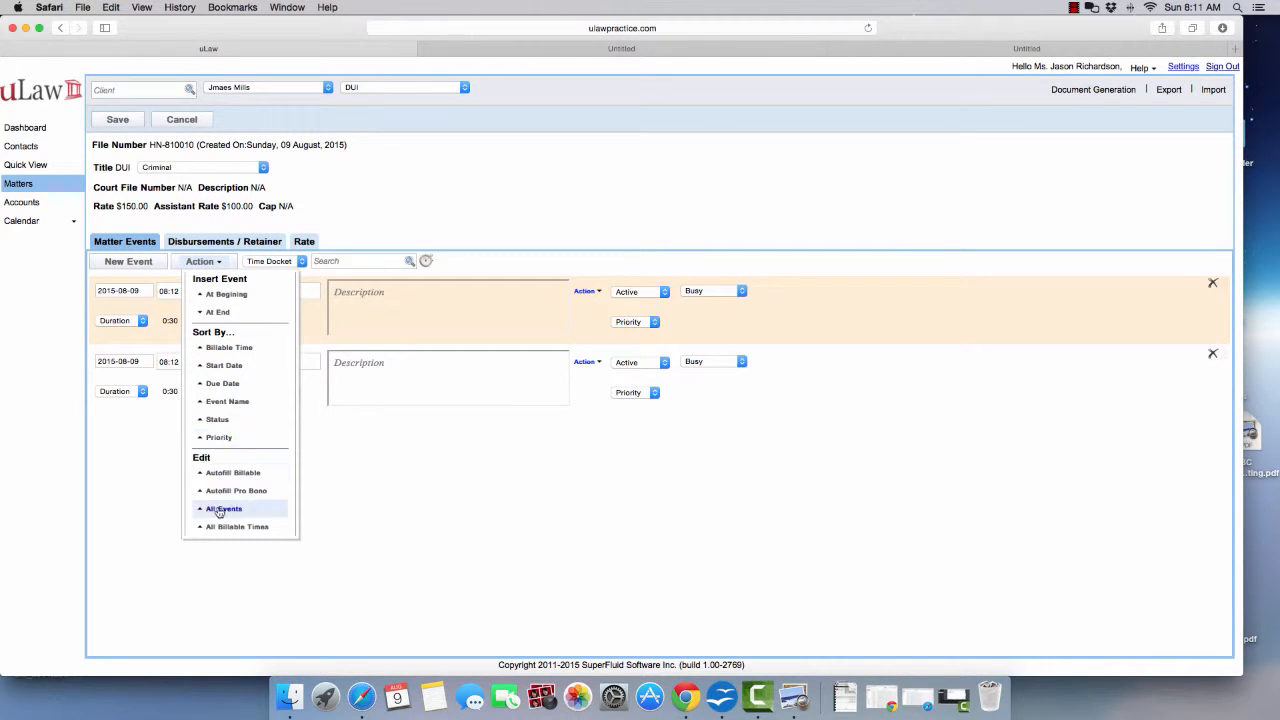
pyautogui.click(234, 490)
pyautogui.click(258, 321)
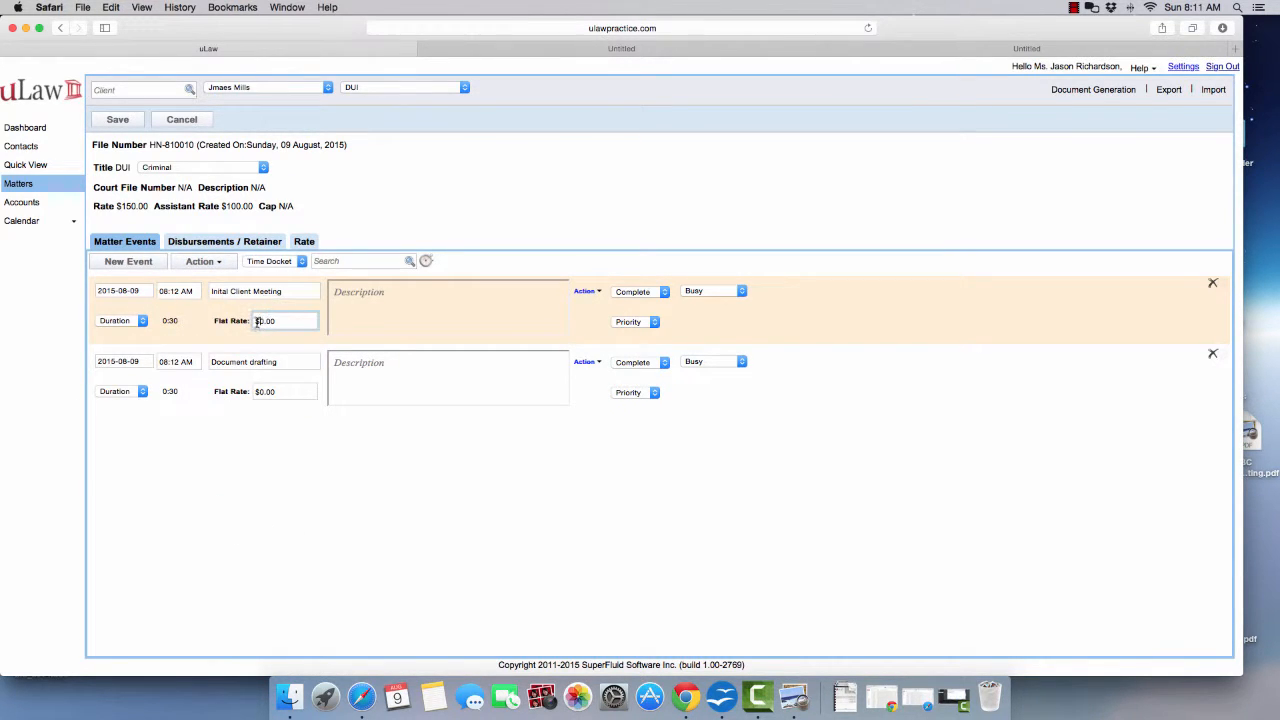
pyautogui.write('30')
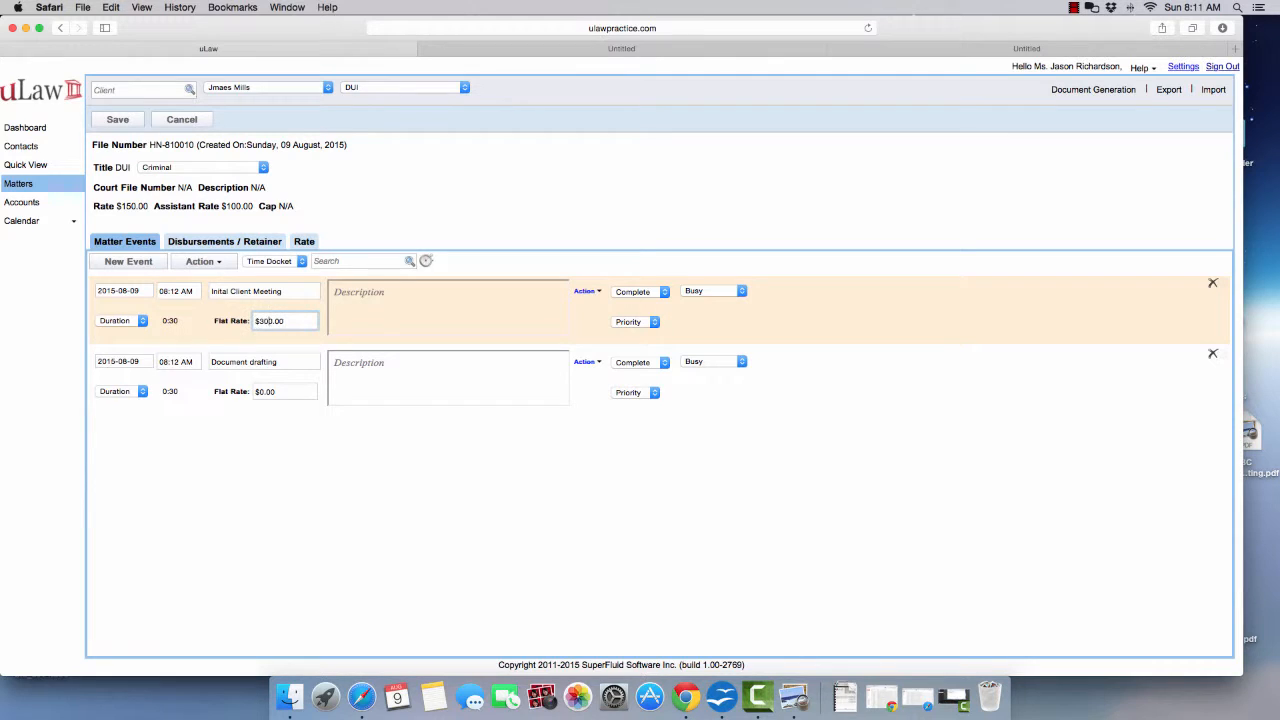
pyautogui.click(261, 393)
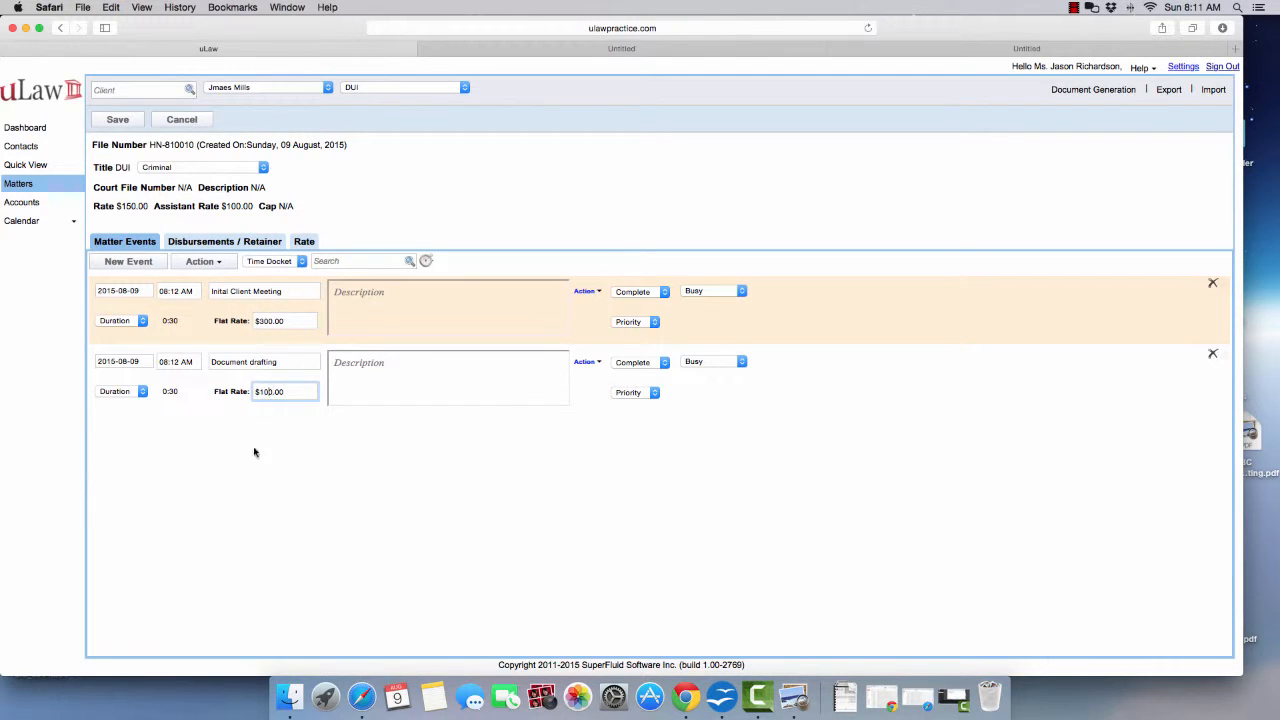
pyautogui.write('10')
pyautogui.click(266, 508)
pyautogui.click(124, 121)
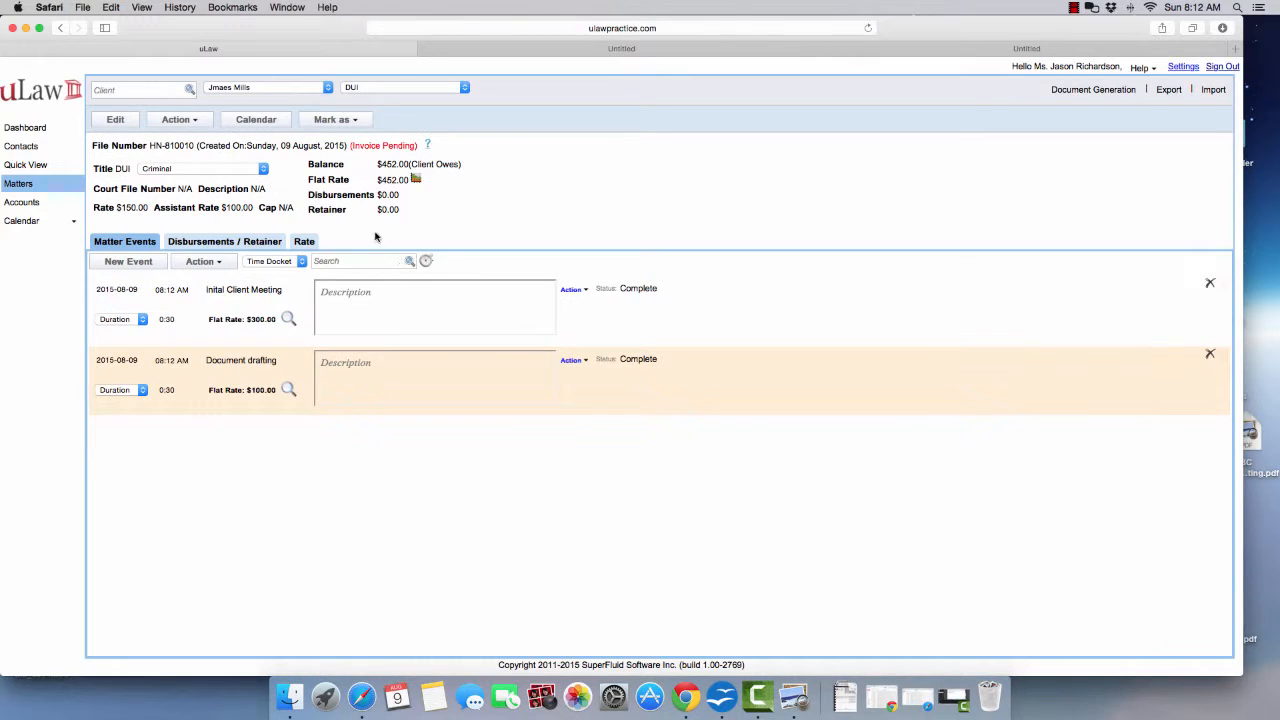
# - Generate an invoice for the DUI matter and check its amount due
pyautogui.click(1075, 90)
pyautogui.moveTo(1070, 121)
pyautogui.click(1152, 126)
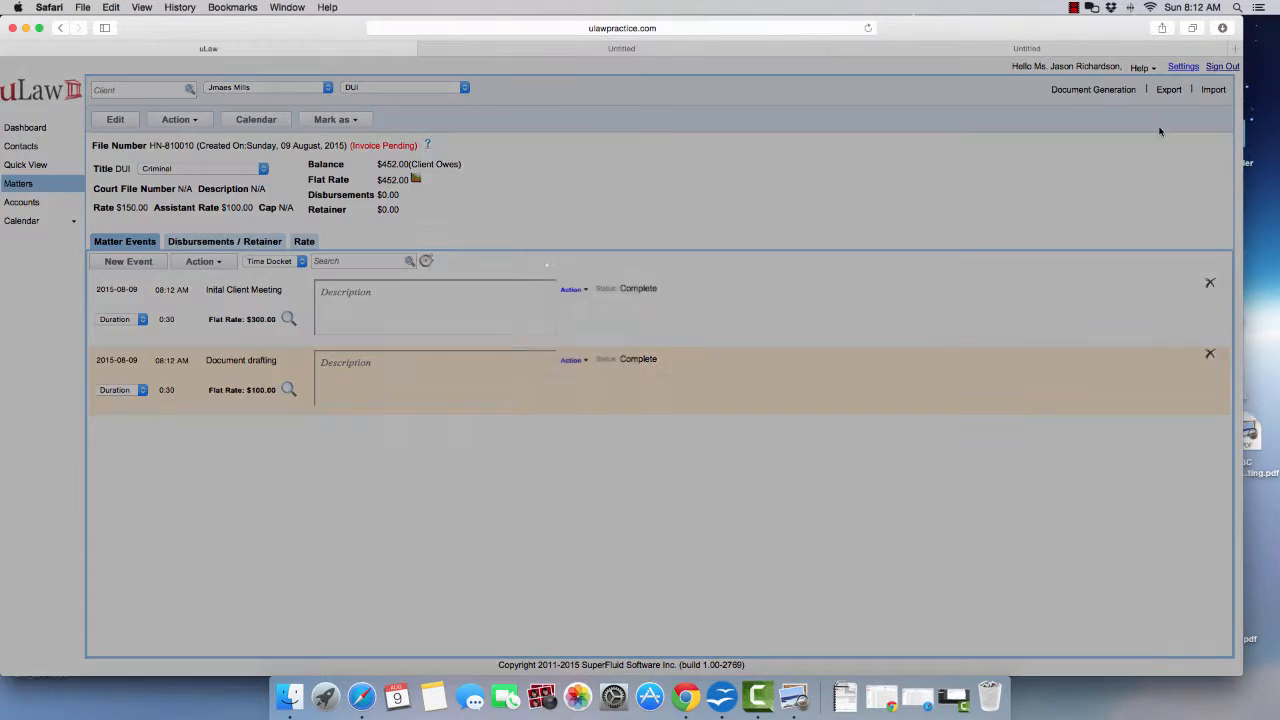
pyautogui.click(540, 367)
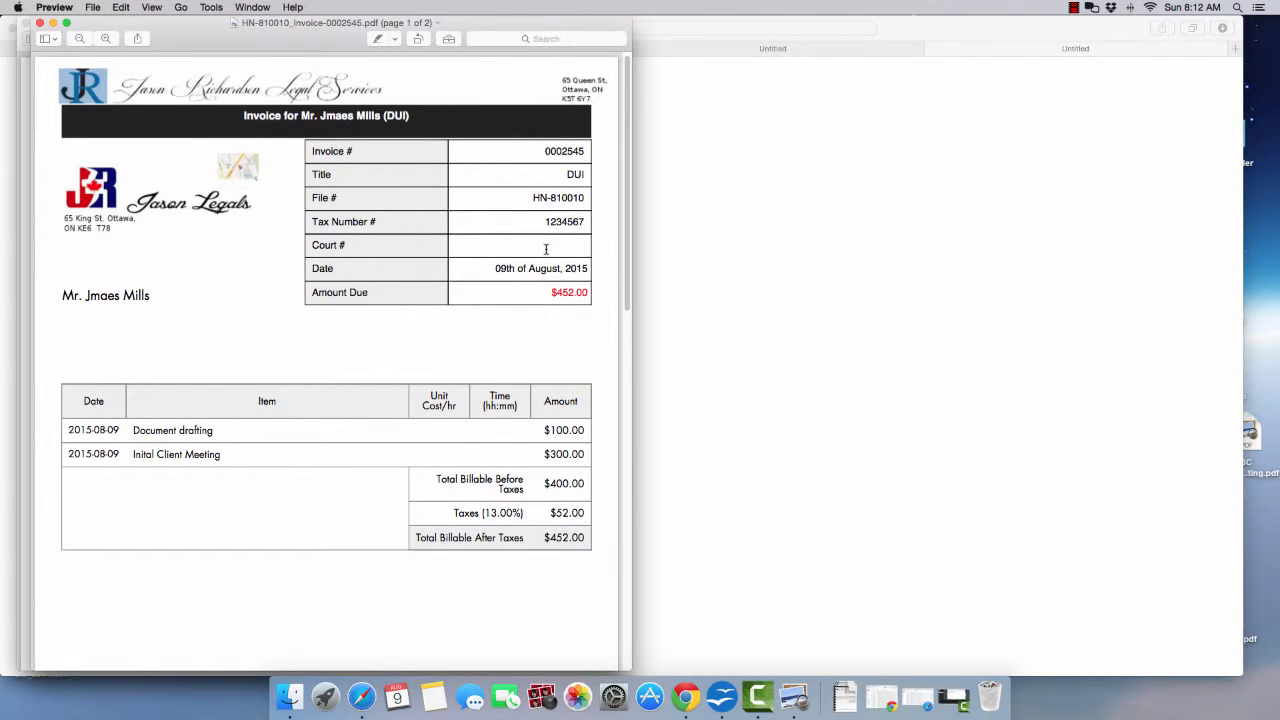
pyautogui.tripleClick(560, 291)
# - Return to the DUI matter and record a $452 cheque payment from the client with reference 78 into the Canadian Imperial Bank of Commerce account
pyautogui.click(684, 325)
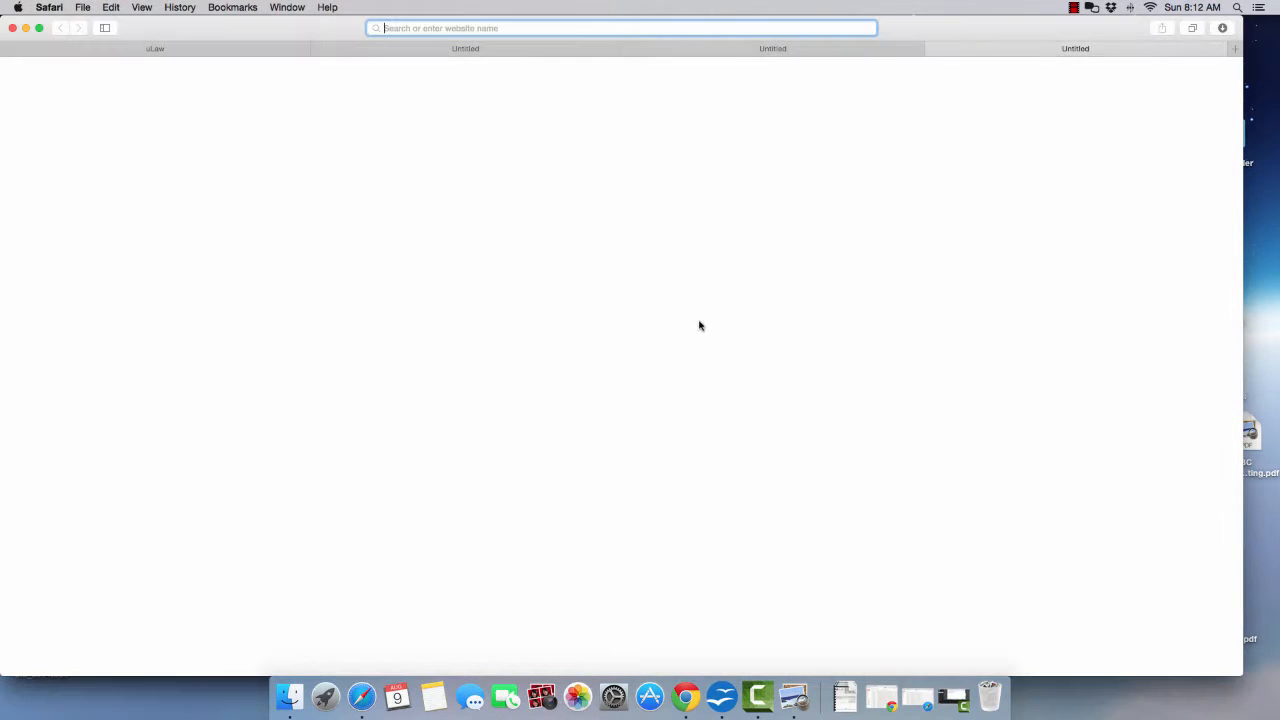
pyautogui.click(157, 49)
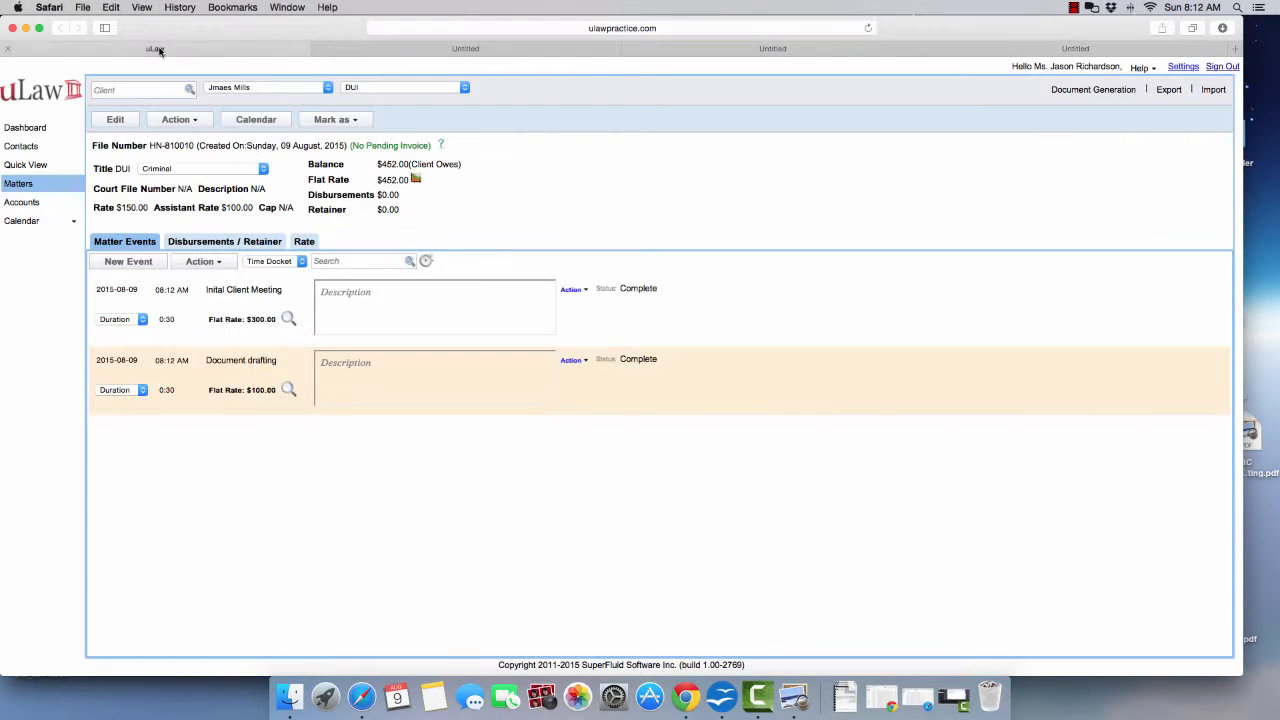
pyautogui.click(441, 146)
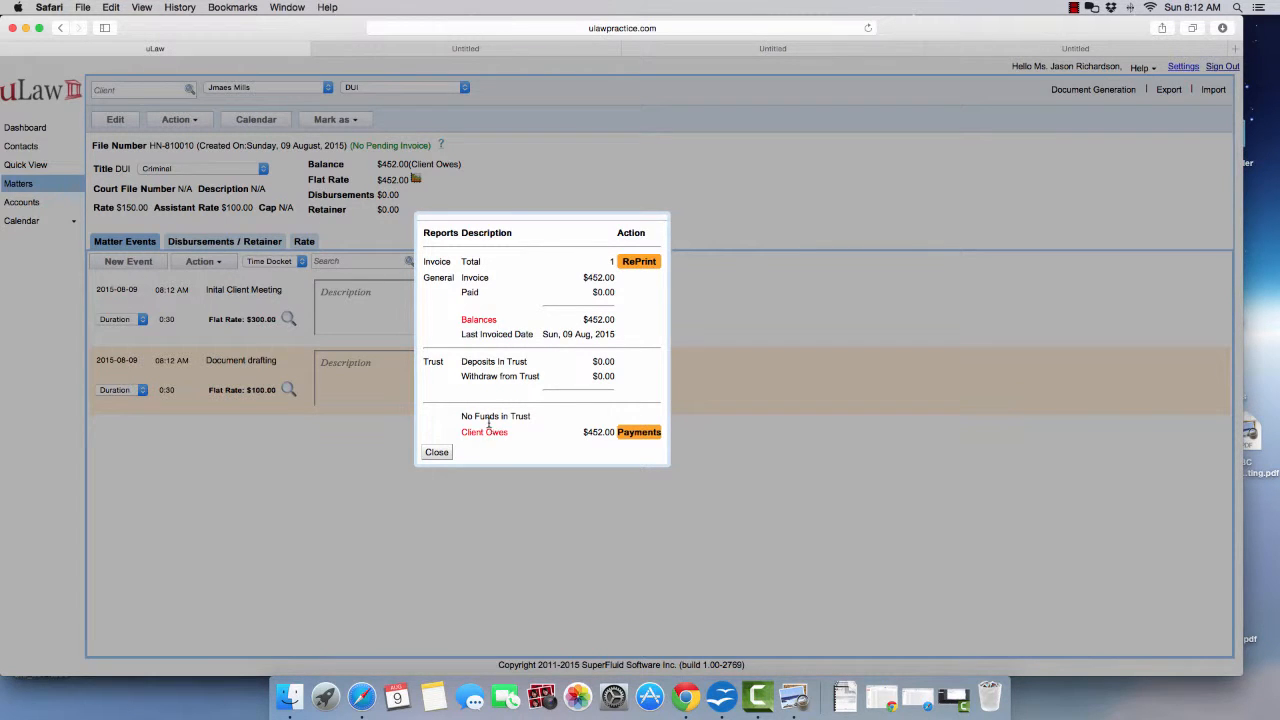
pyautogui.click(638, 434)
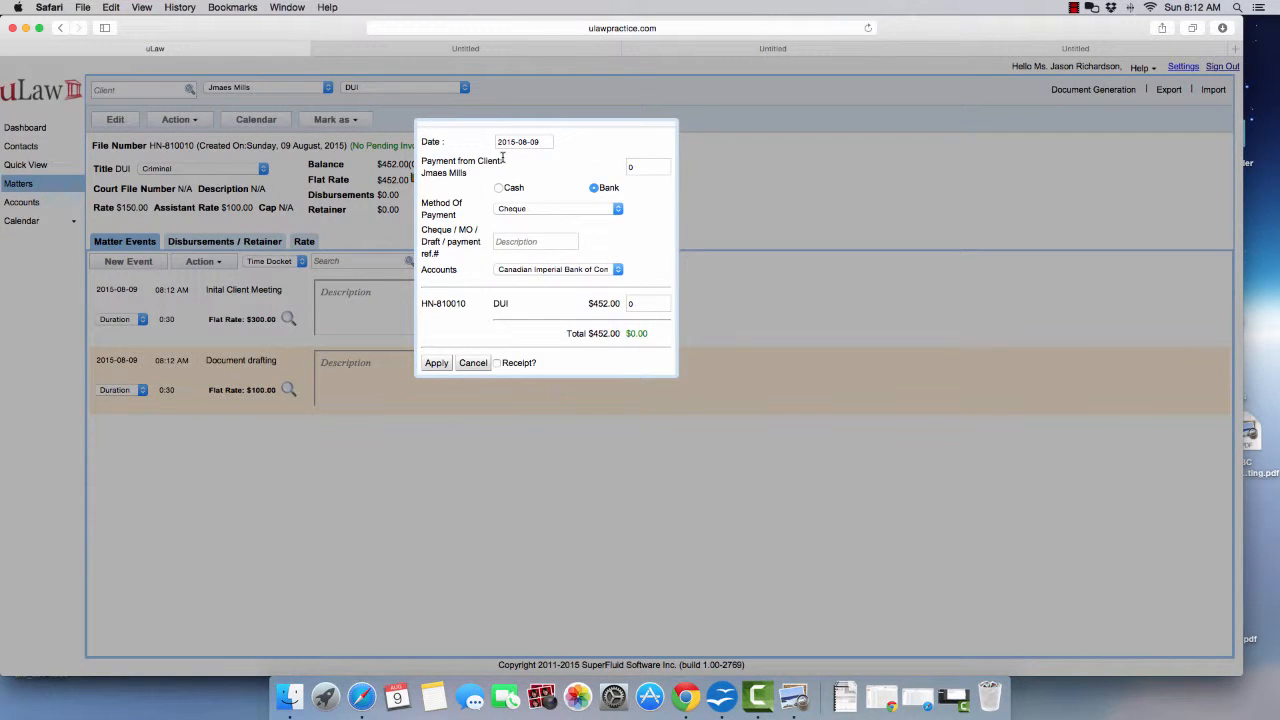
pyautogui.click(499, 189)
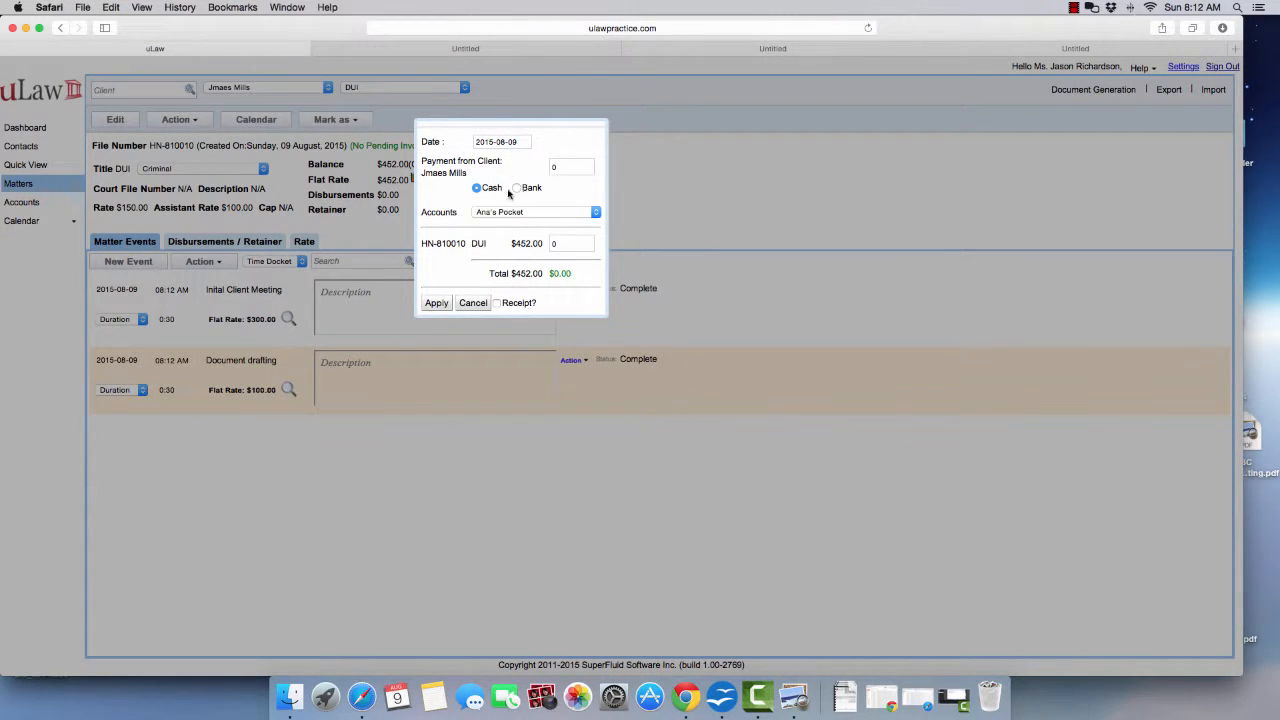
pyautogui.click(515, 189)
pyautogui.click(625, 166)
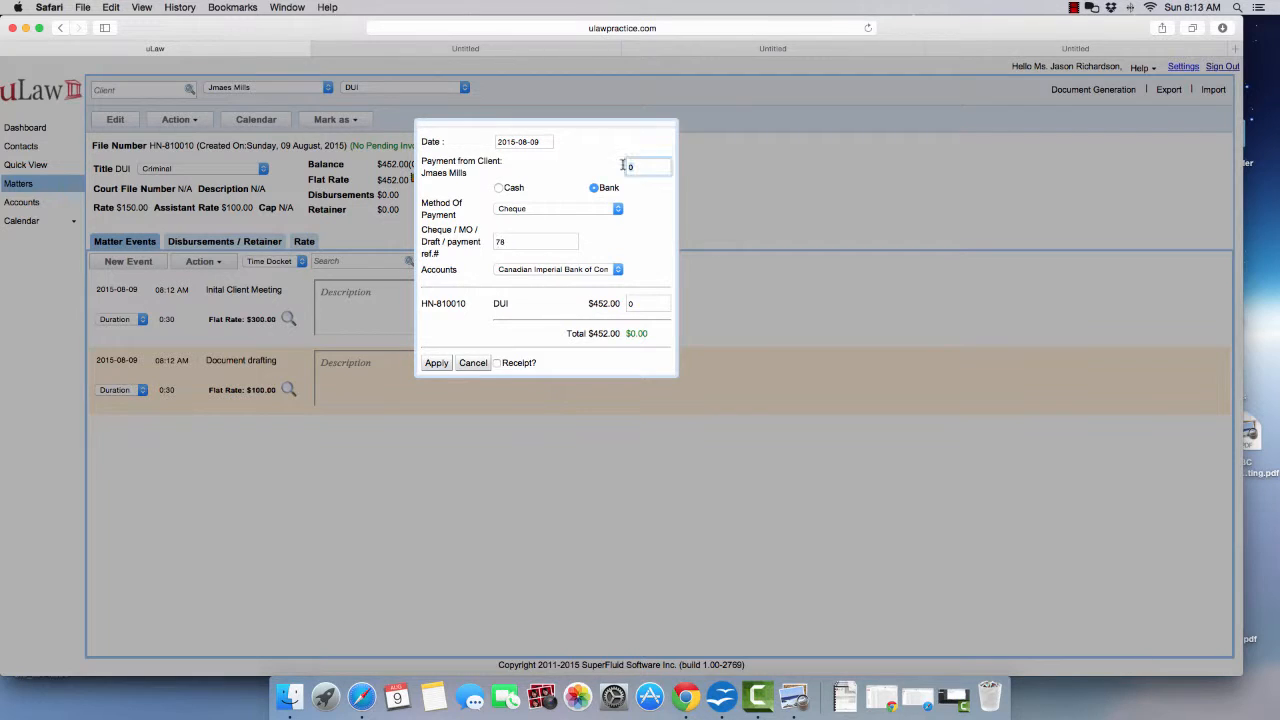
pyautogui.write('452')
pyautogui.click(510, 246)
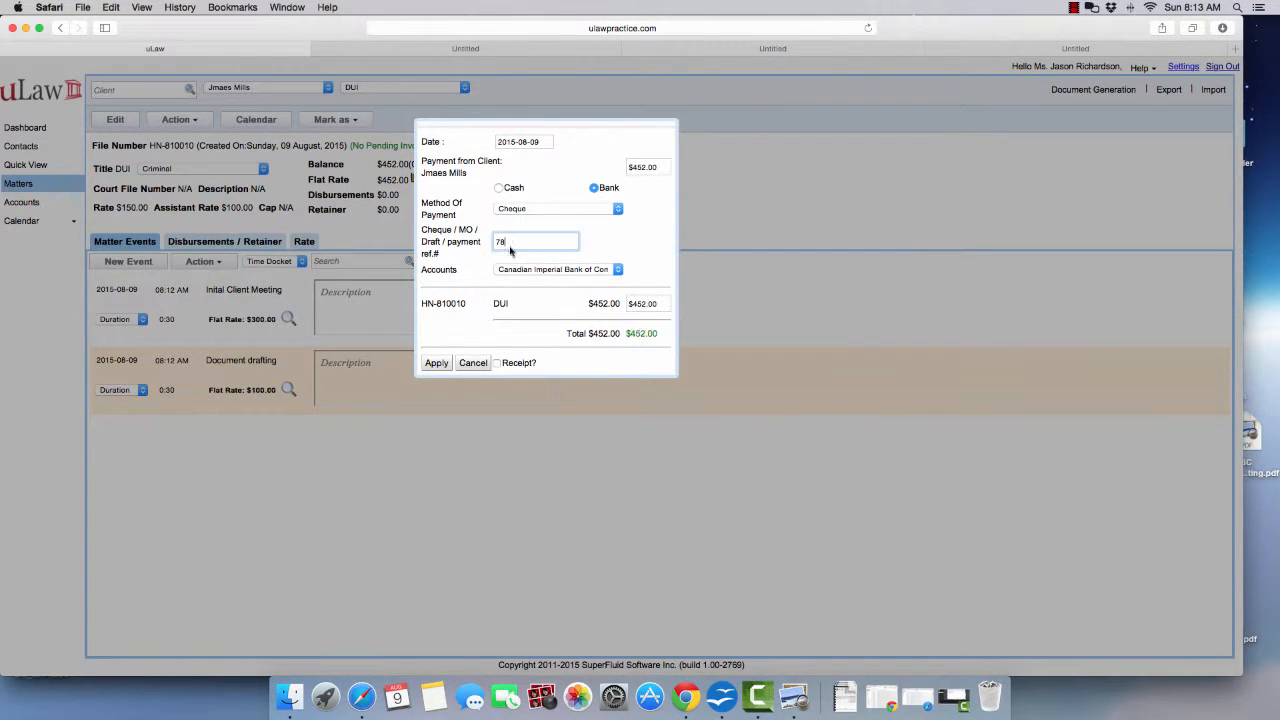
pyautogui.click(437, 365)
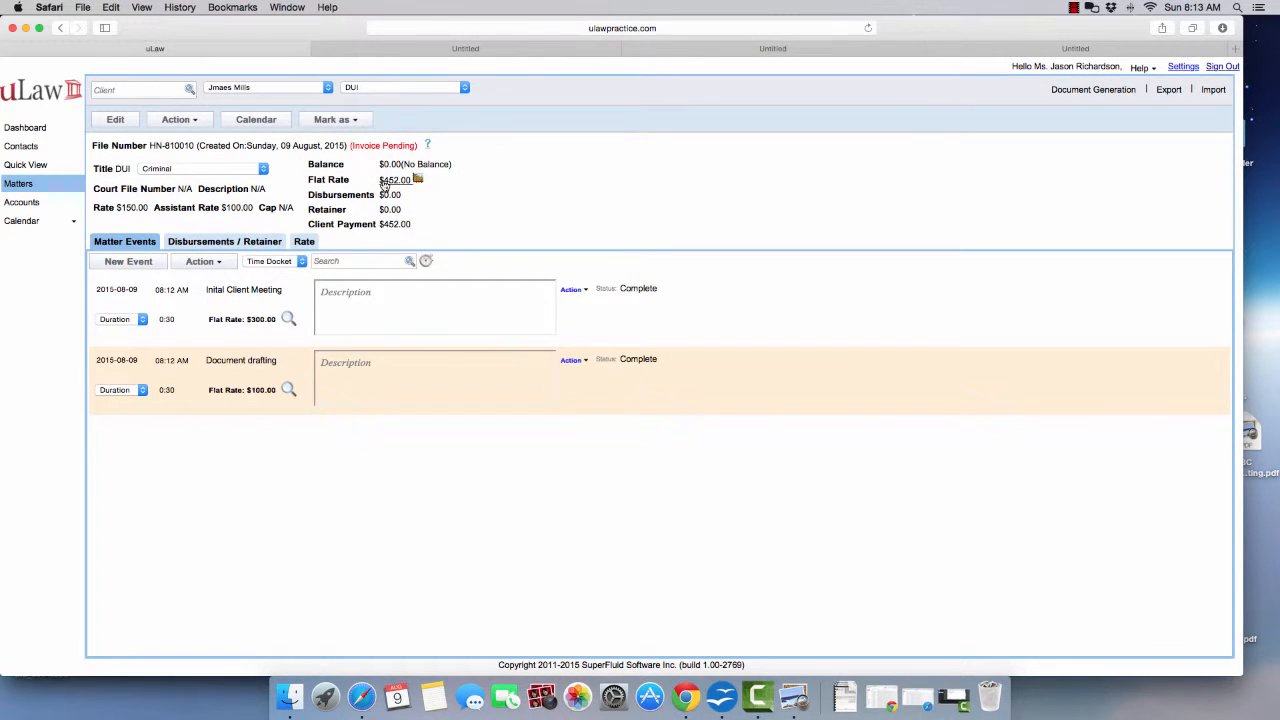
# - Check the DUI matter's analytics, close them, and add a new event titled Attend Court to the matter
pyautogui.click(428, 146)
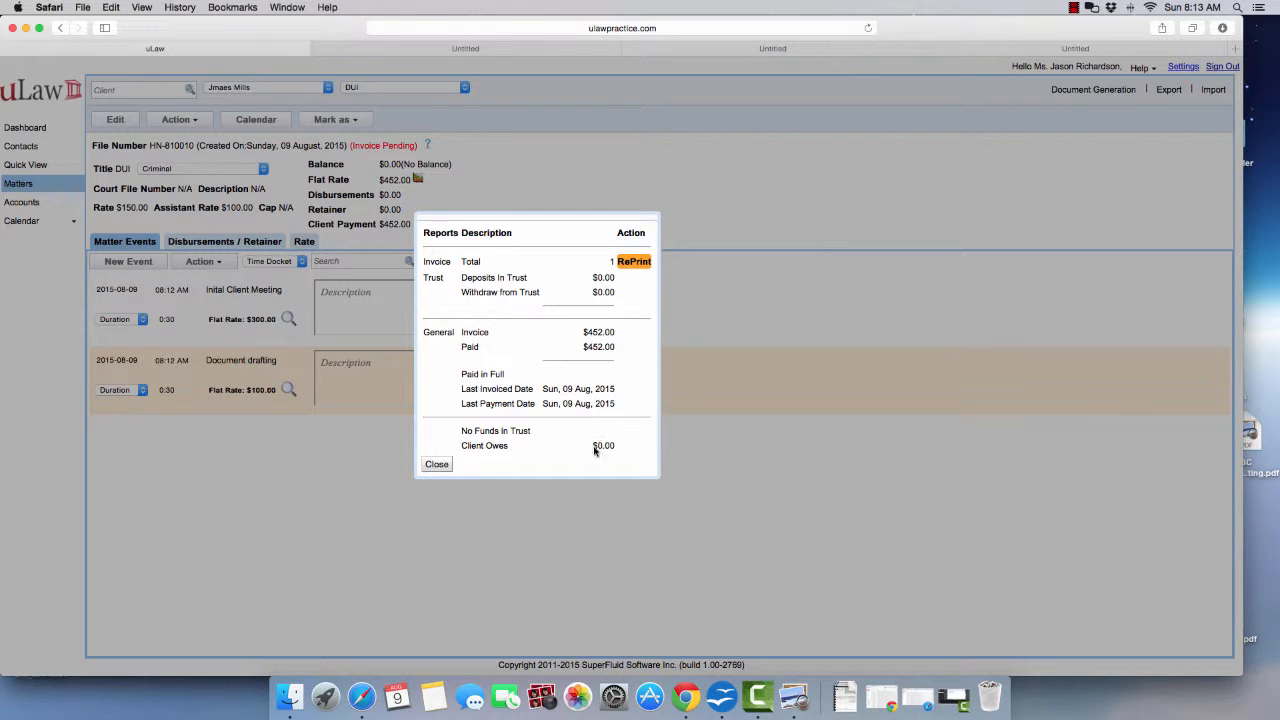
pyautogui.click(438, 465)
pyautogui.click(128, 261)
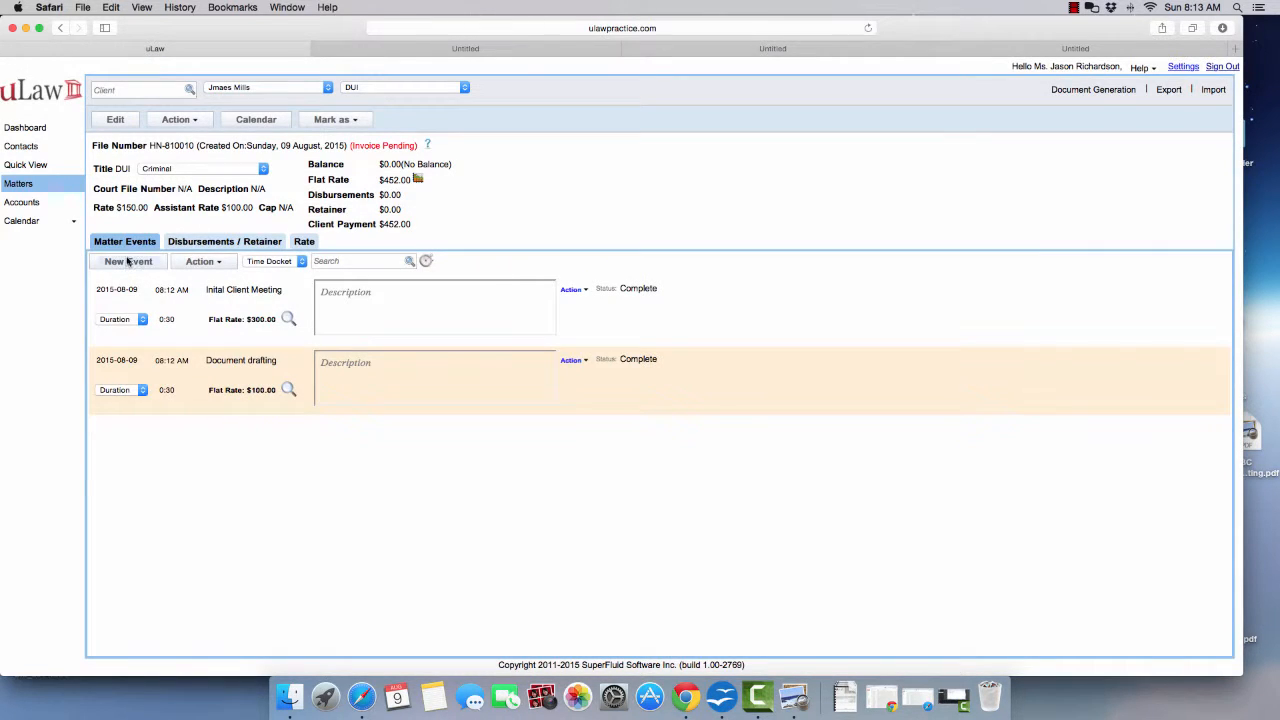
pyautogui.click(233, 437)
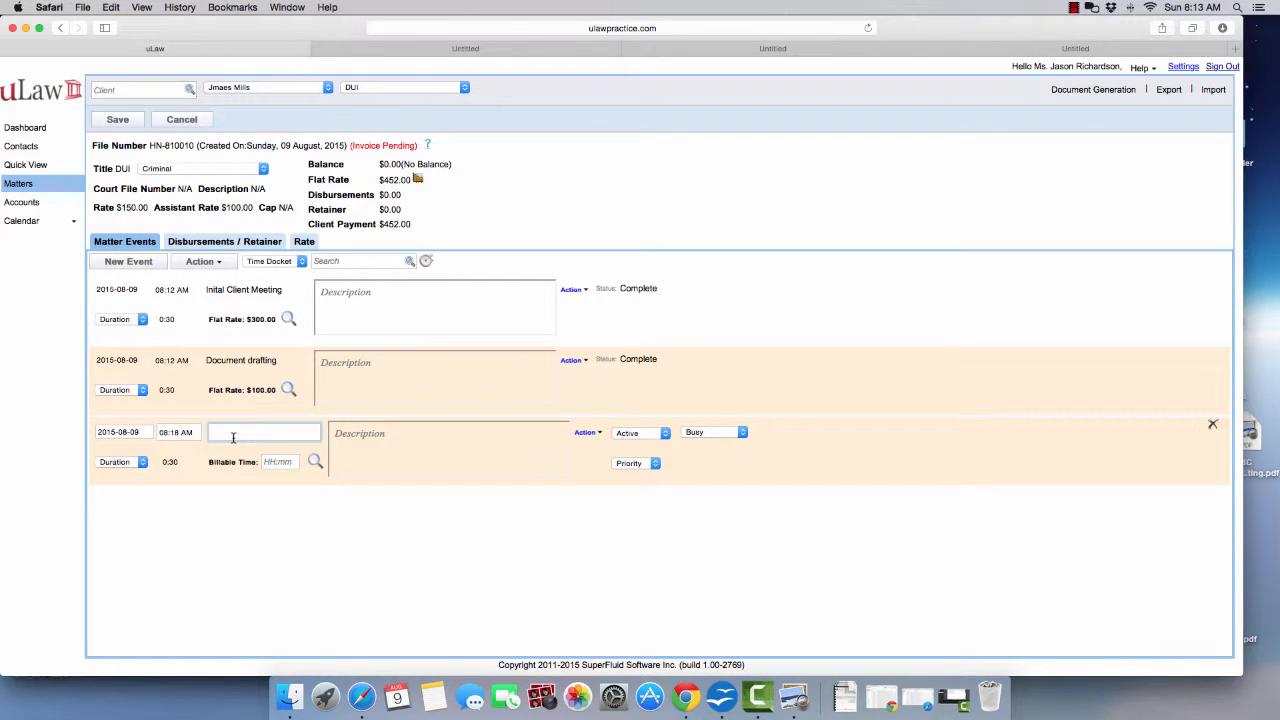
pyautogui.write('att')
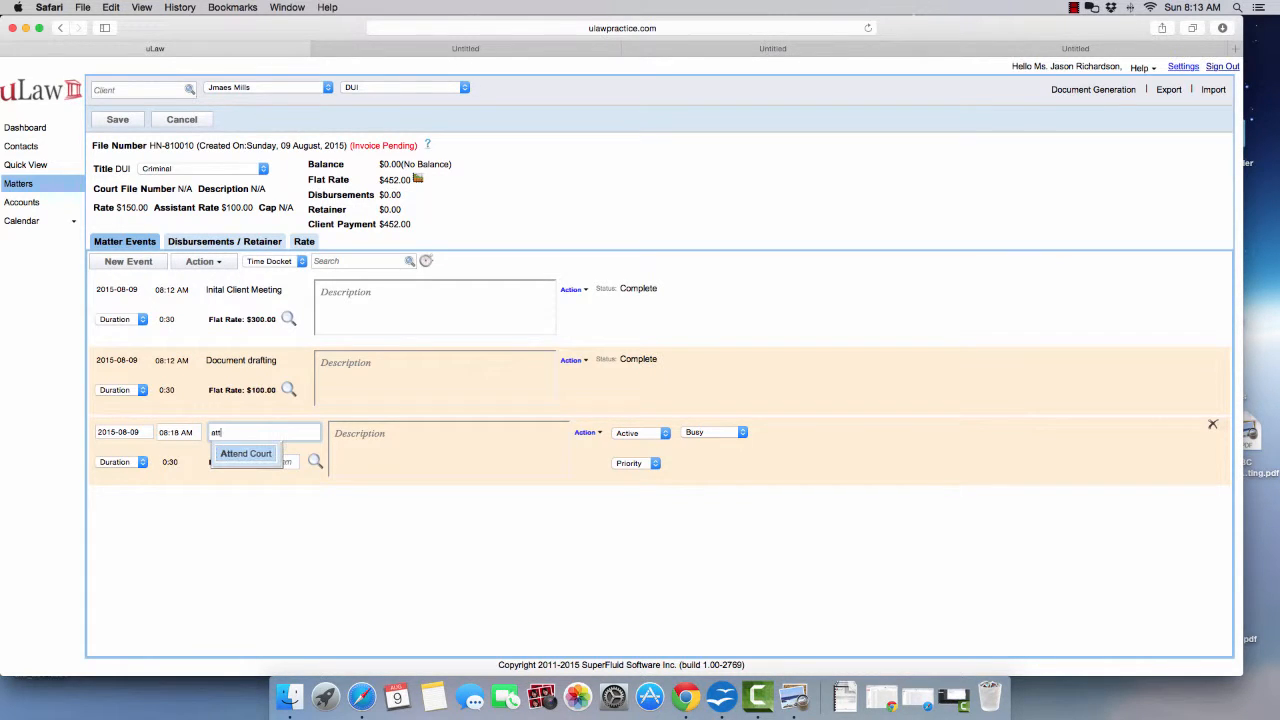
pyautogui.click(232, 453)
# - Switch the Attend Court event to a flat rate of $225 and save the matter
pyautogui.click(587, 433)
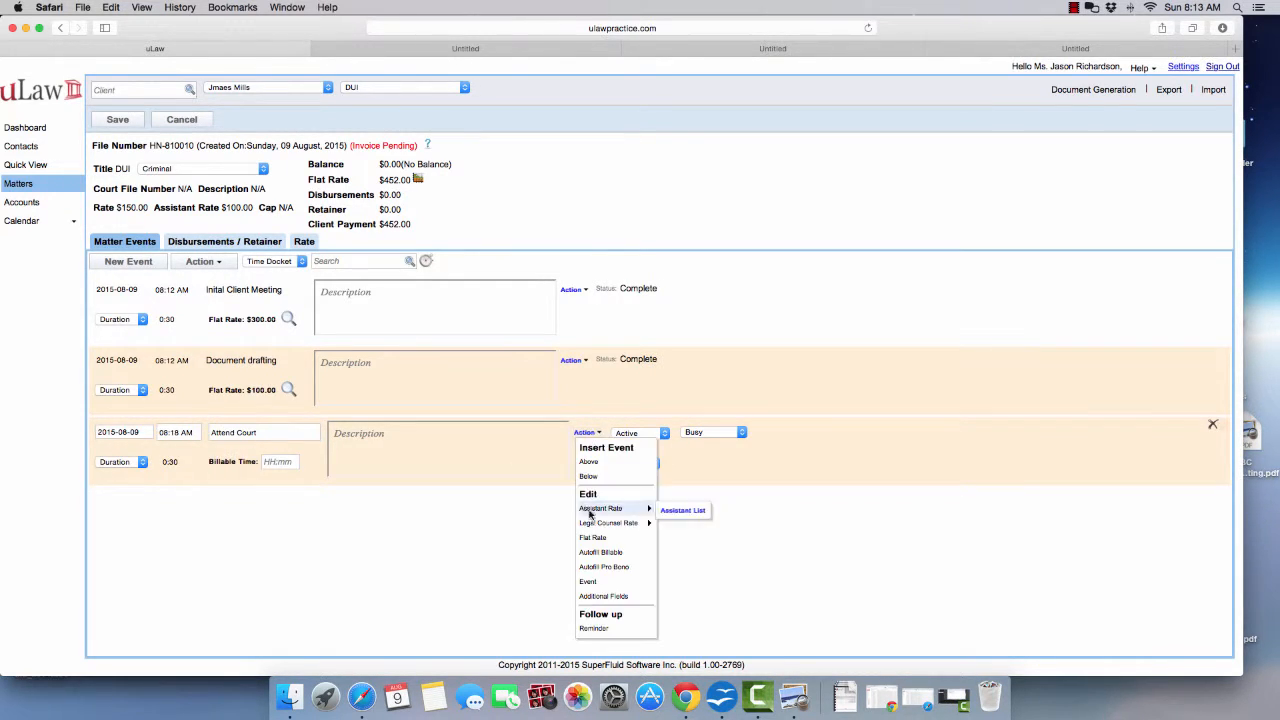
pyautogui.click(594, 537)
pyautogui.click(293, 462)
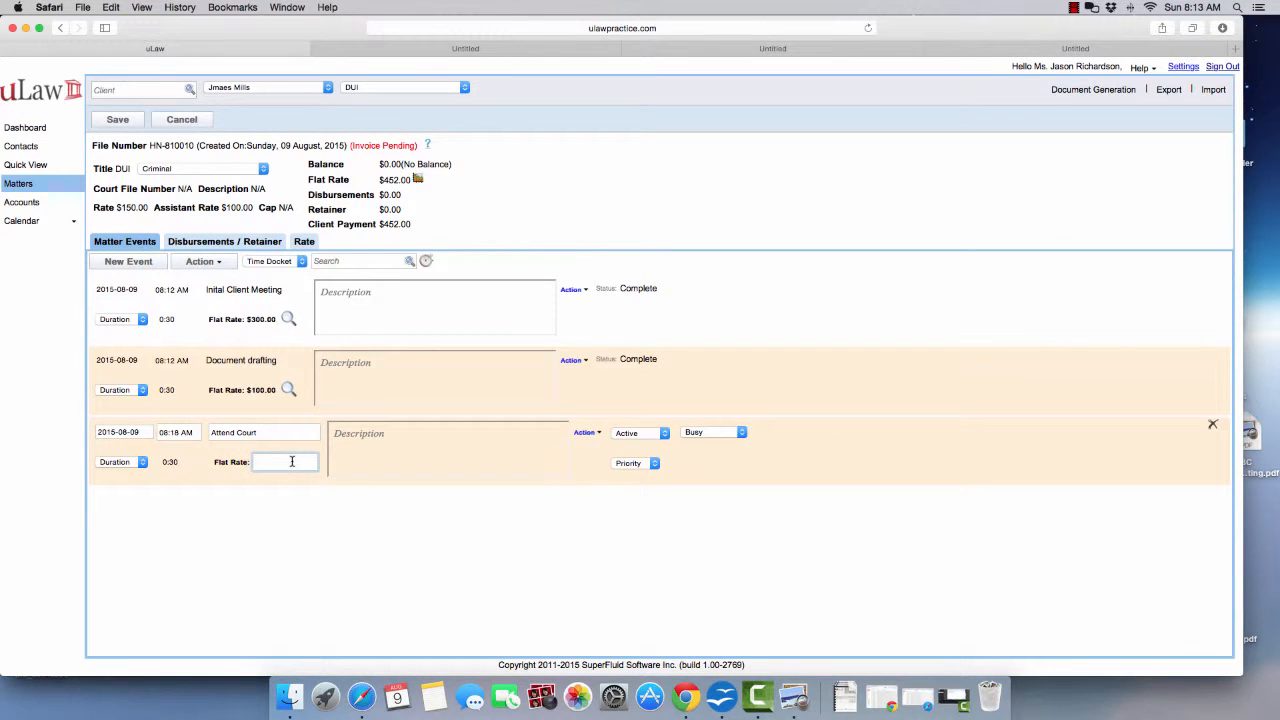
pyautogui.write('225')
pyautogui.click(117, 119)
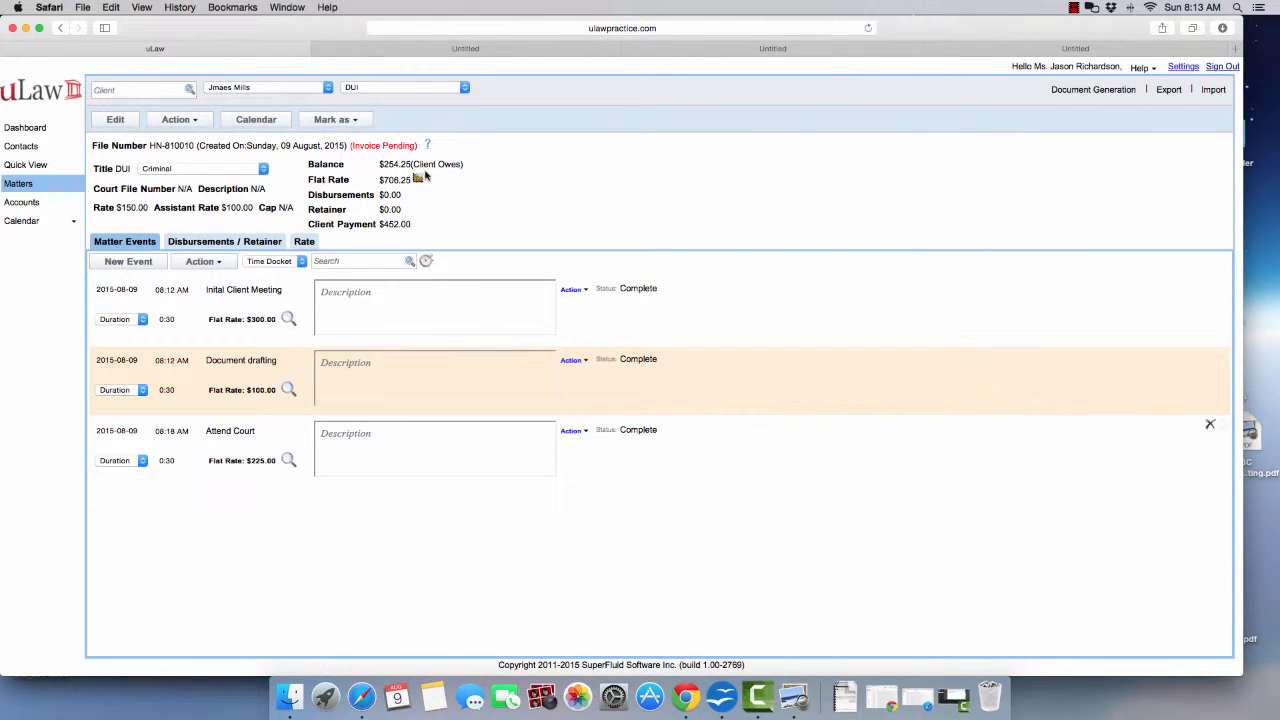
# - Check the matter analytics, then generate a complete invoice for the DUI matter with the default options and return to the matter
pyautogui.click(429, 146)
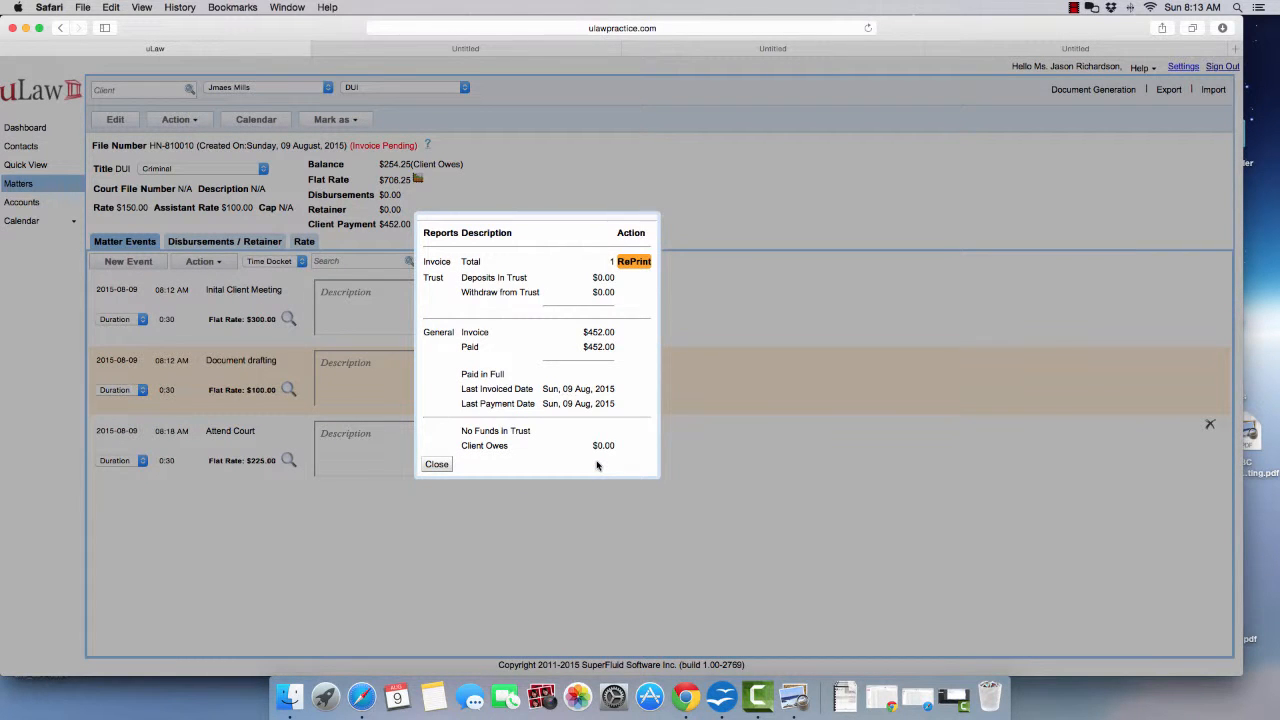
pyautogui.click(436, 464)
pyautogui.click(1087, 91)
pyautogui.moveTo(1100, 121)
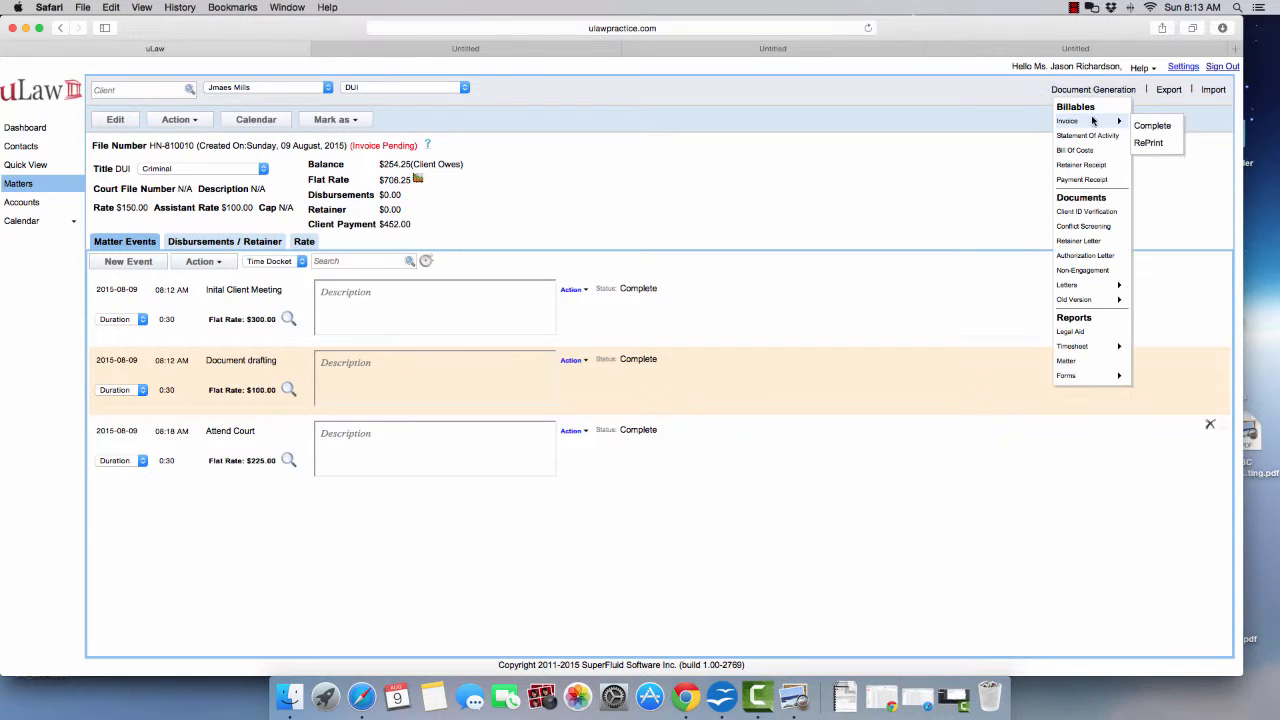
pyautogui.click(1164, 125)
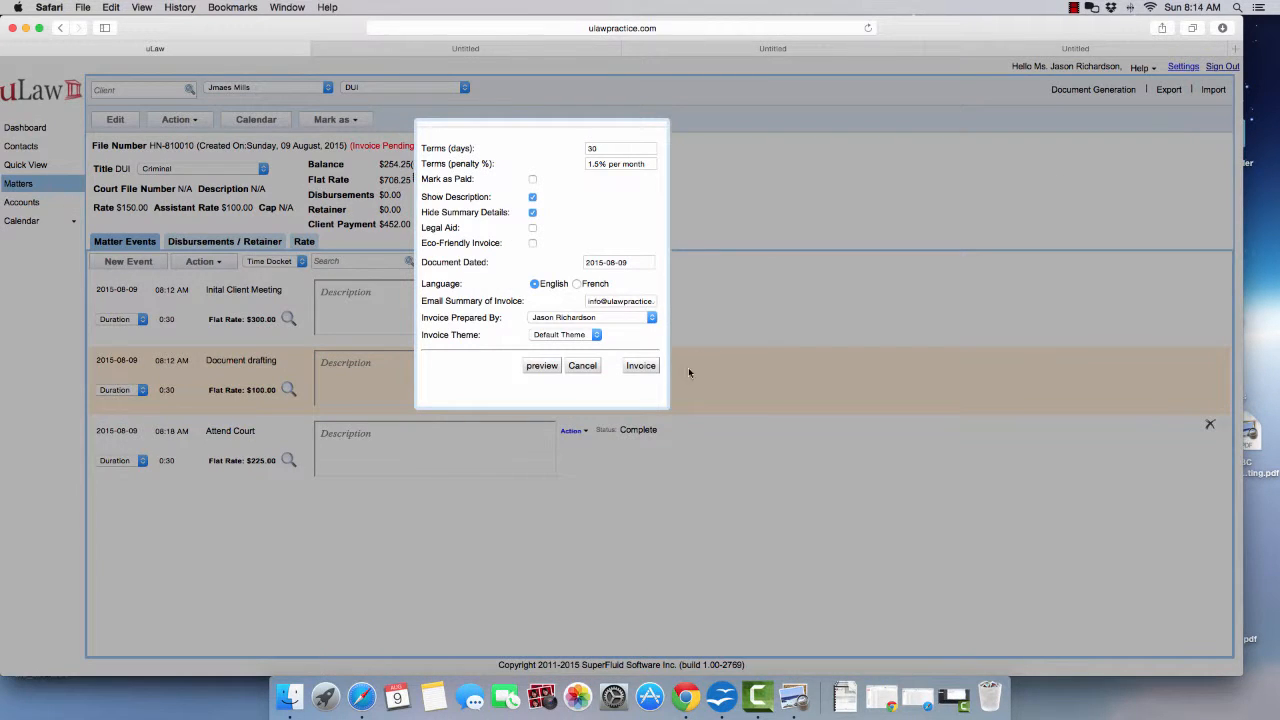
pyautogui.click(640, 366)
pyautogui.click(68, 50)
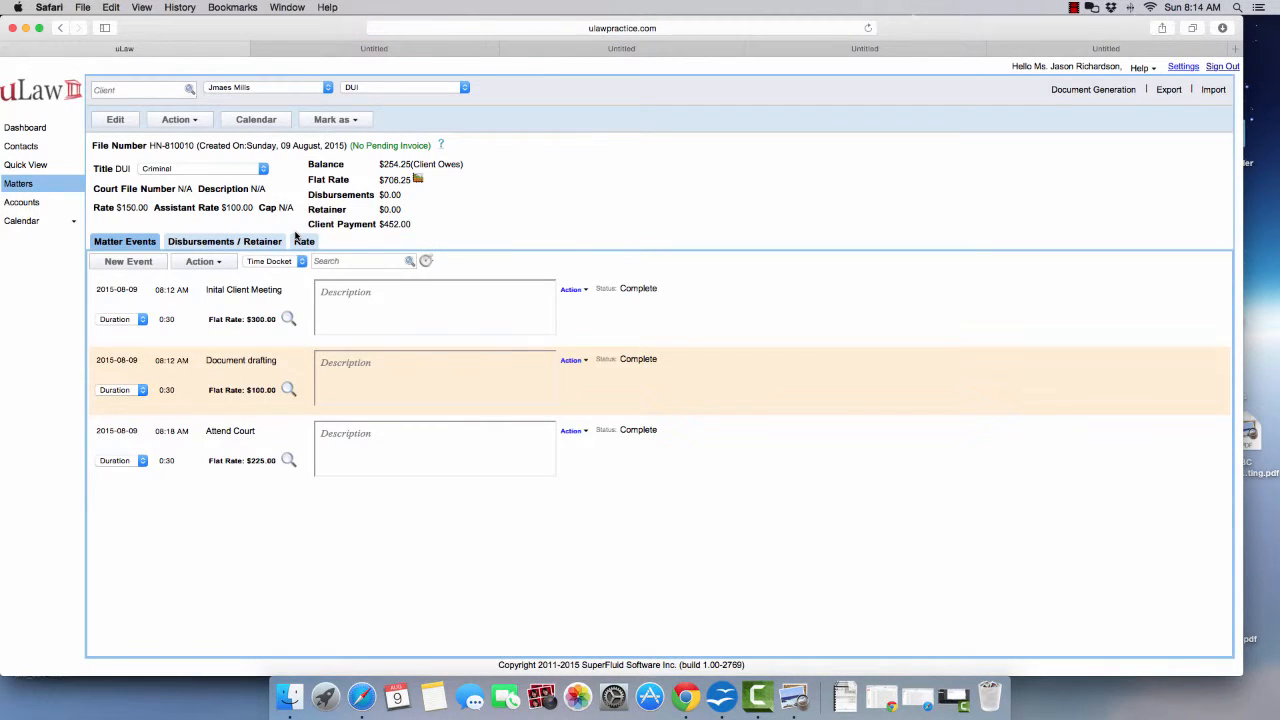
# - From the matter analytics, record a $200 cash payment from the client towards the DUI balance
pyautogui.click(442, 149)
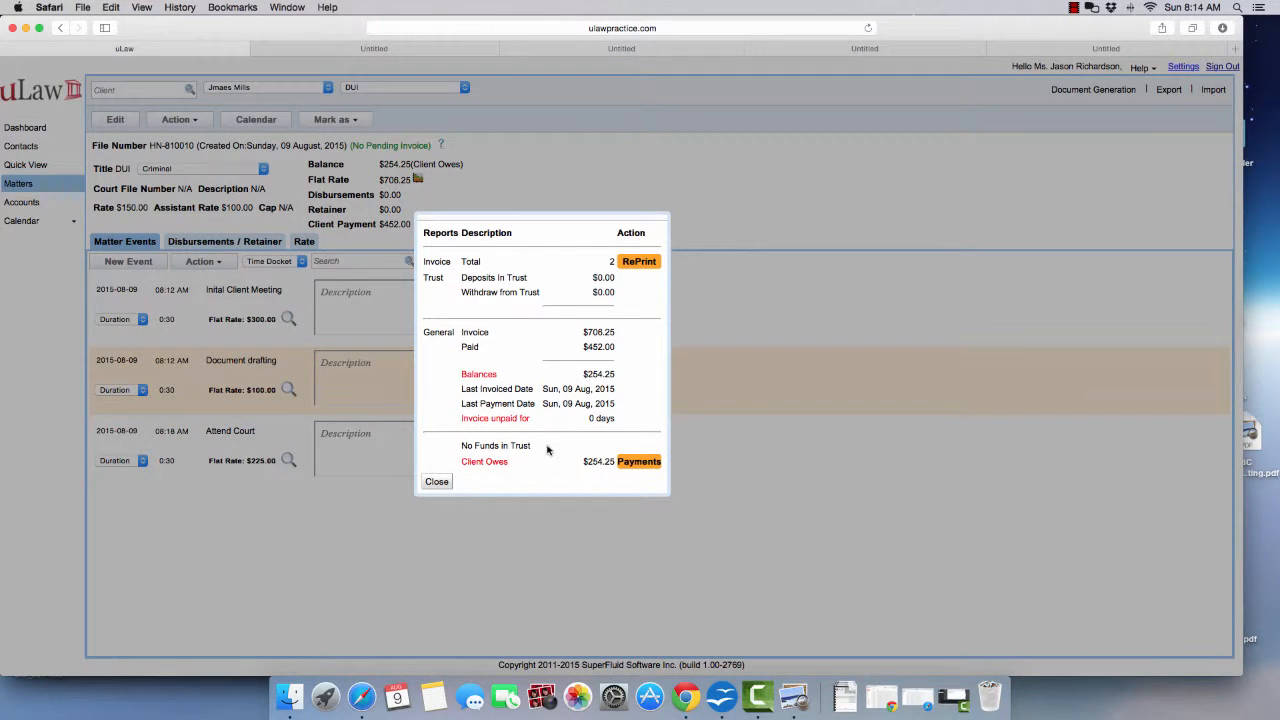
pyautogui.click(638, 462)
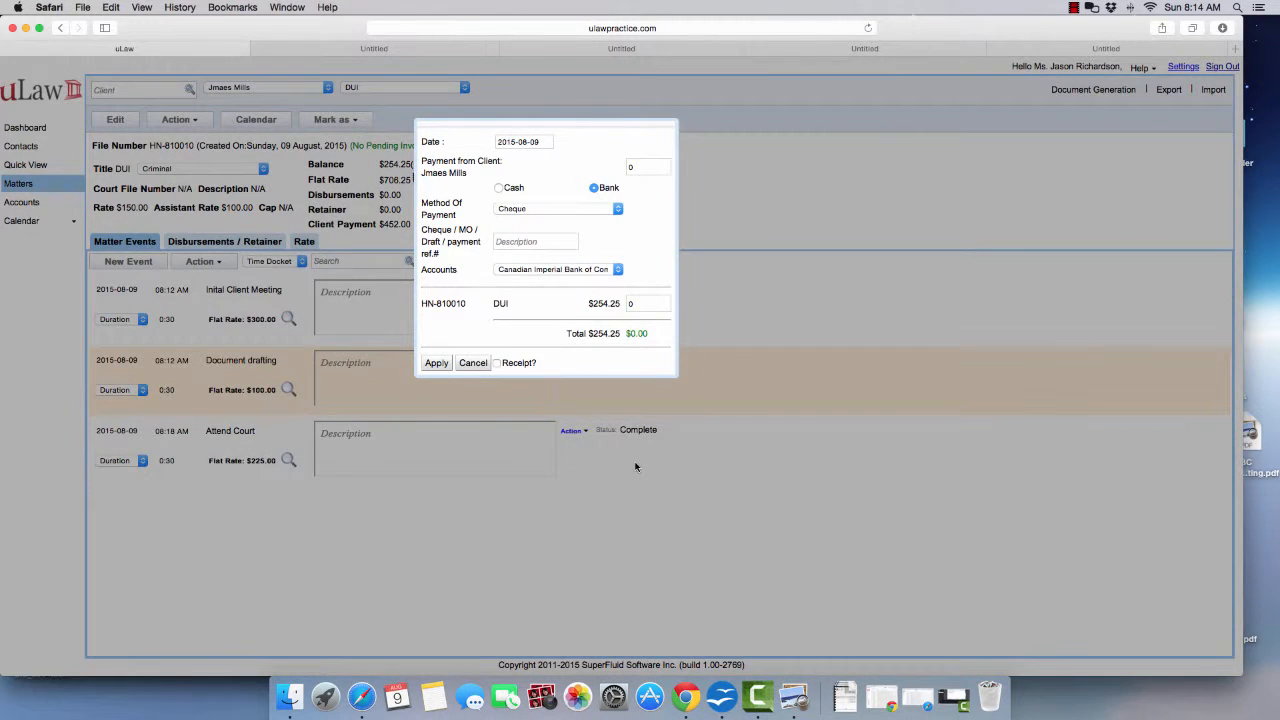
pyautogui.click(645, 165)
pyautogui.click(646, 233)
pyautogui.click(502, 190)
pyautogui.click(505, 212)
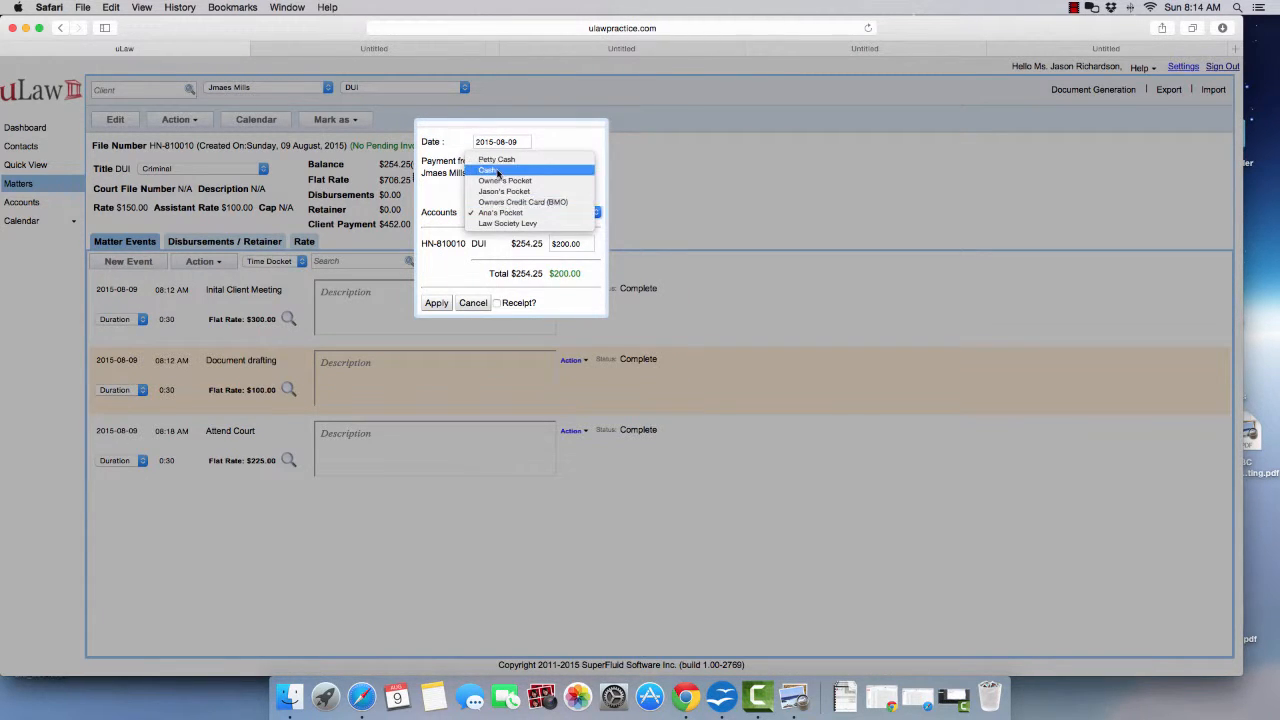
pyautogui.click(490, 183)
pyautogui.click(436, 303)
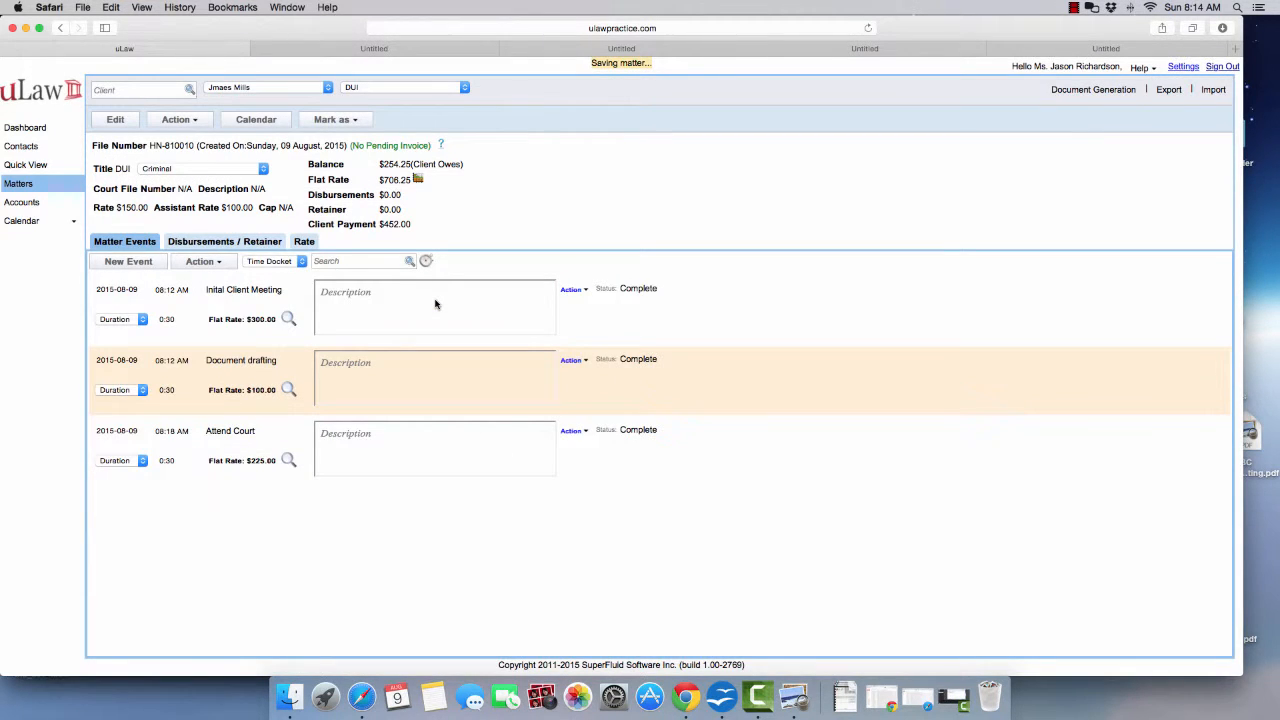
# - Record a $54.25 cash payment from the client into the Cash account for the DUI matter and recheck its analytics
pyautogui.click(429, 147)
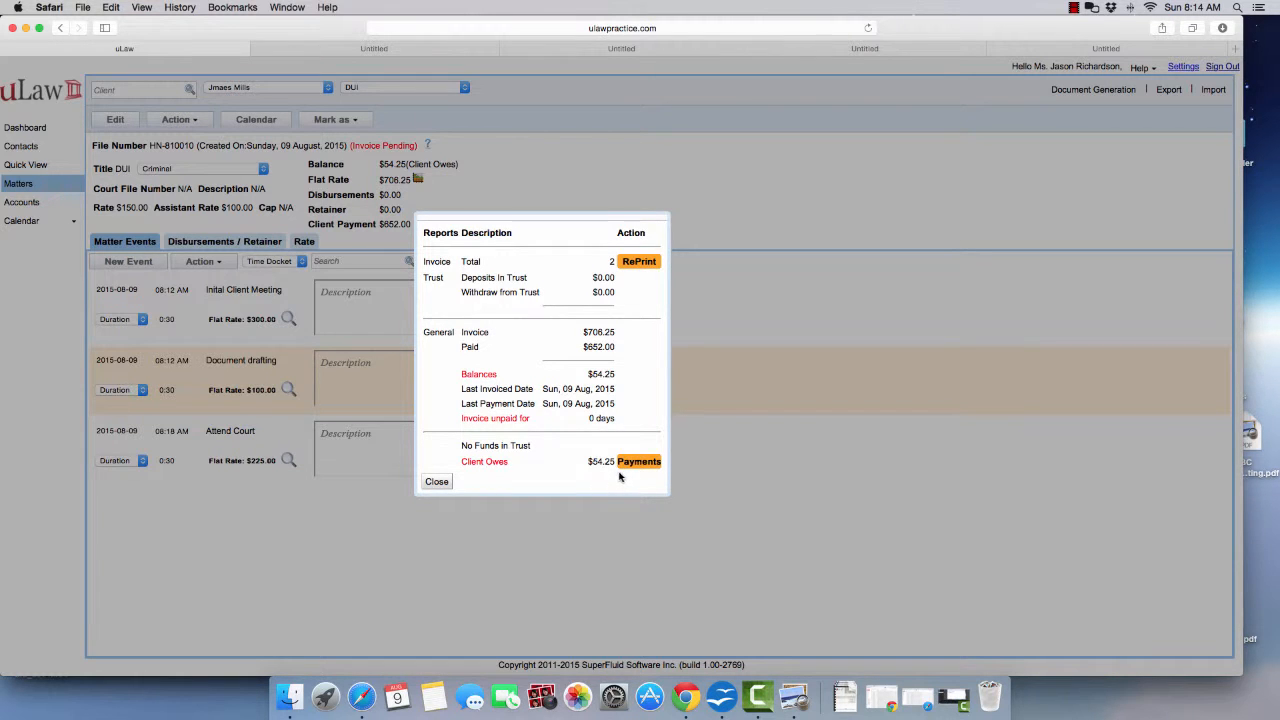
pyautogui.click(632, 467)
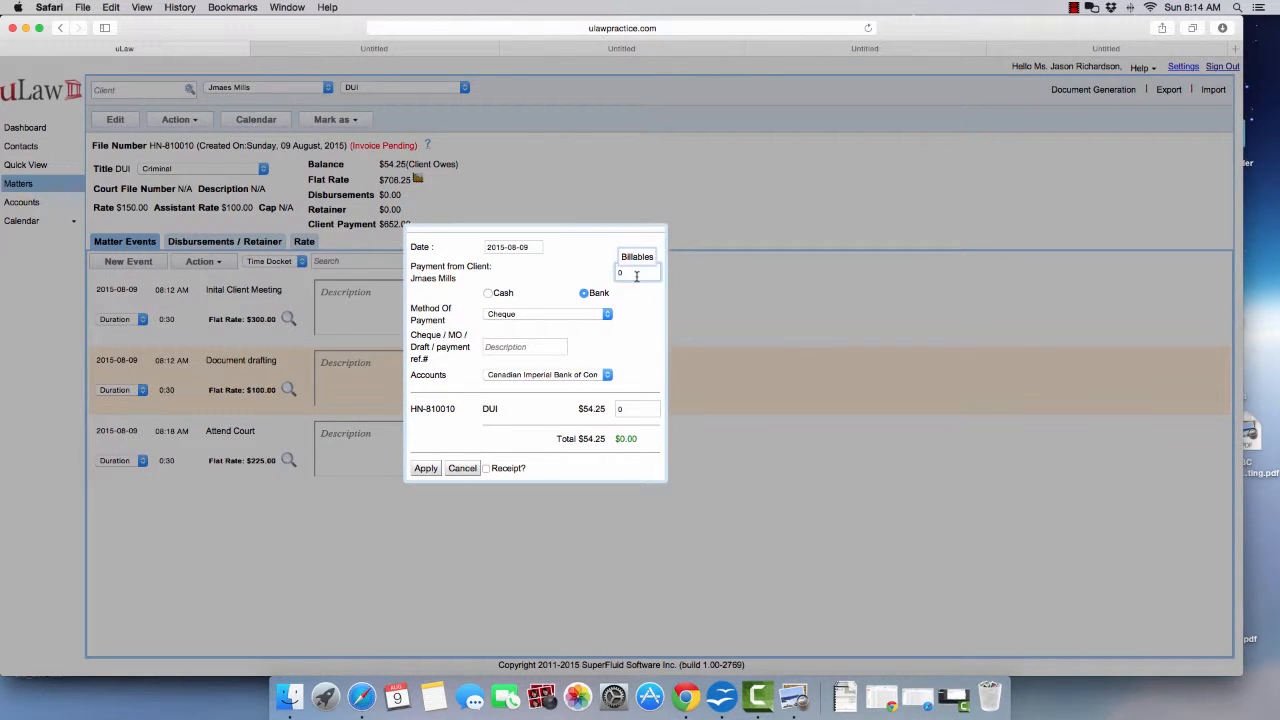
pyautogui.click(636, 274)
pyautogui.write('54.25')
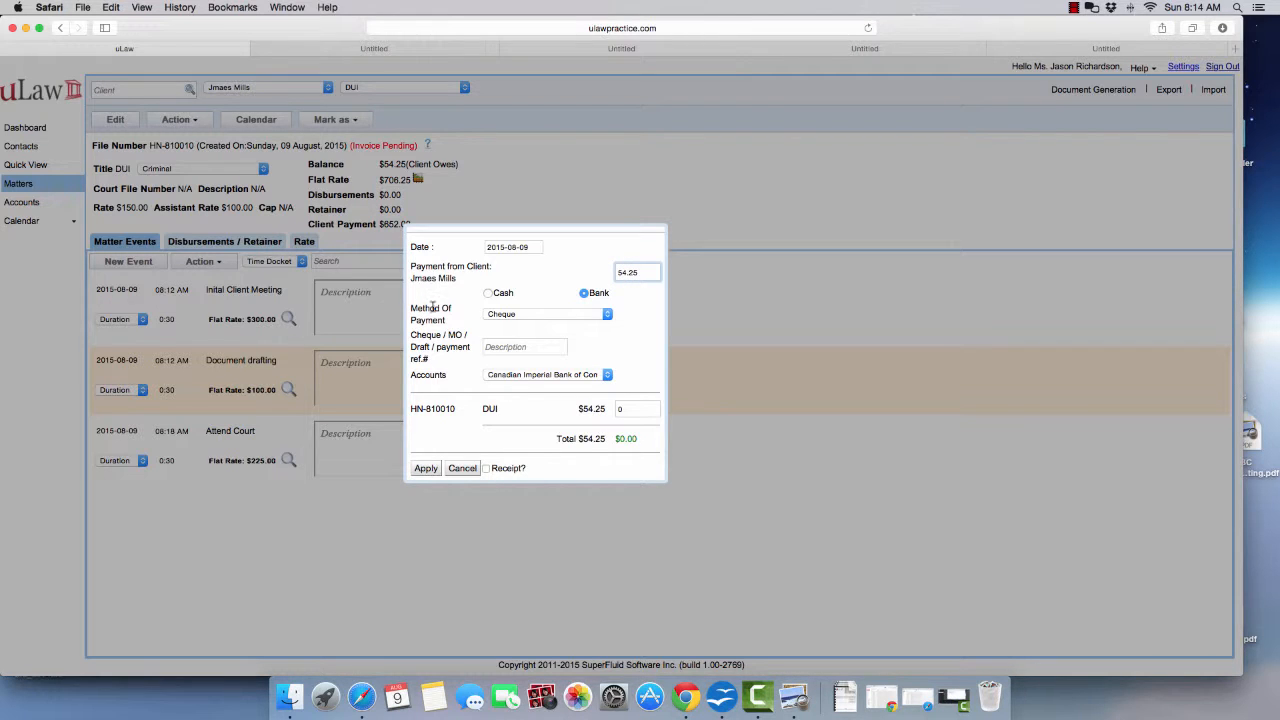
pyautogui.click(488, 294)
pyautogui.click(490, 318)
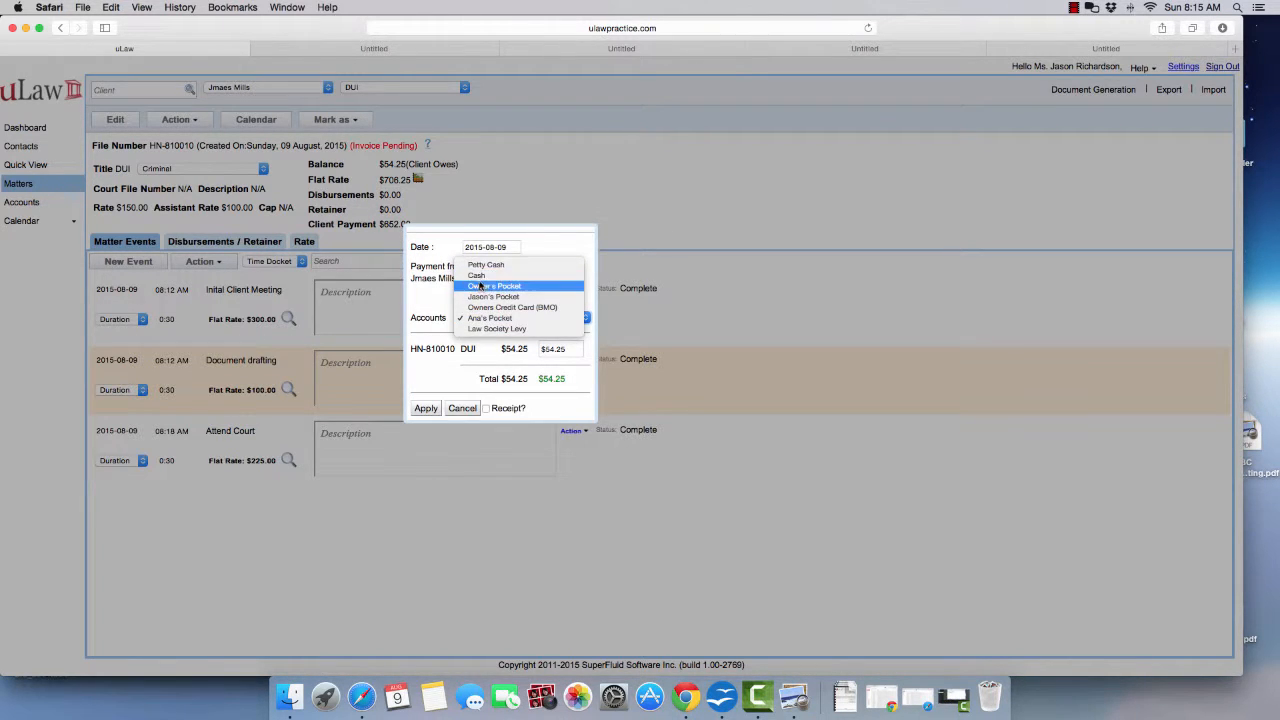
pyautogui.click(480, 275)
pyautogui.click(427, 408)
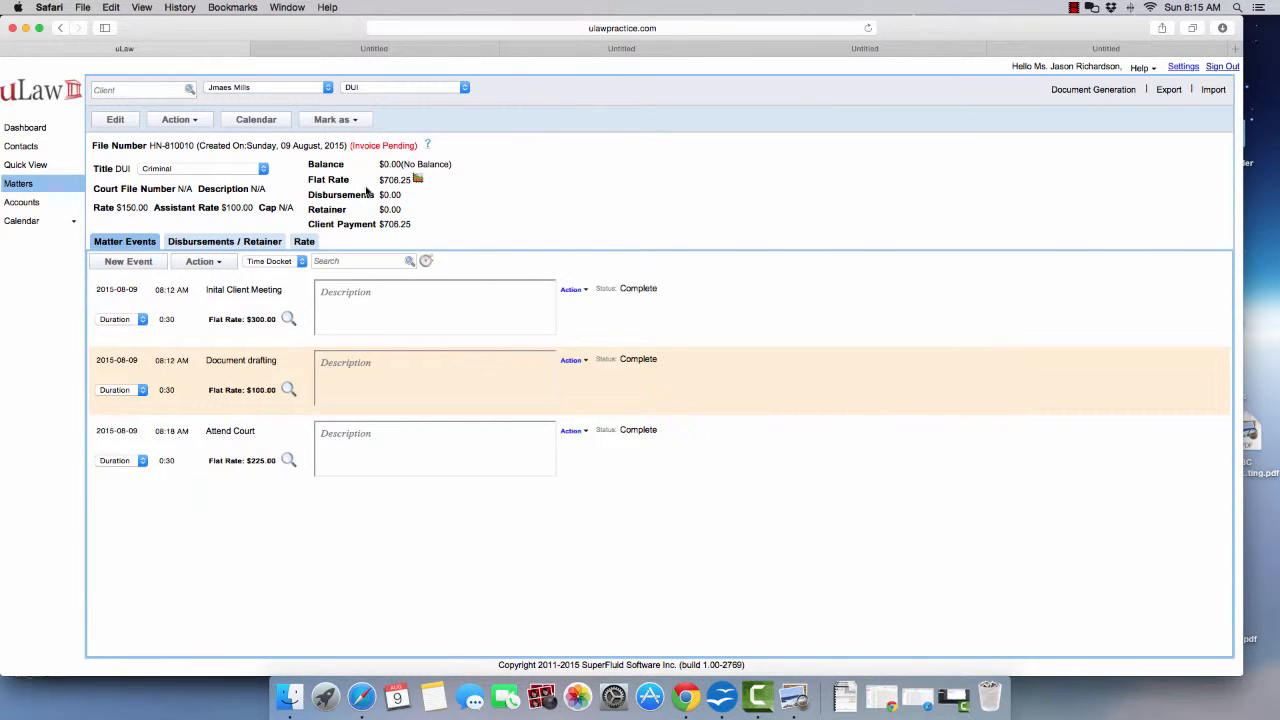
pyautogui.click(428, 146)
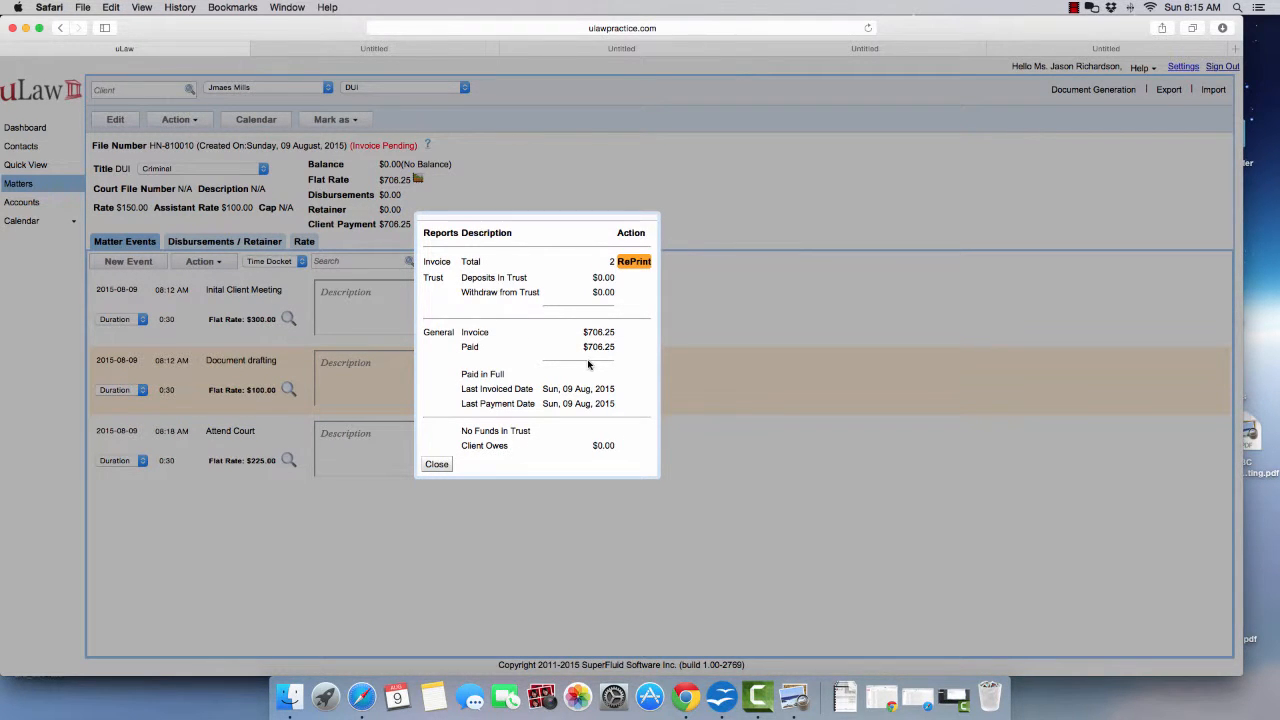
pyautogui.click(437, 464)
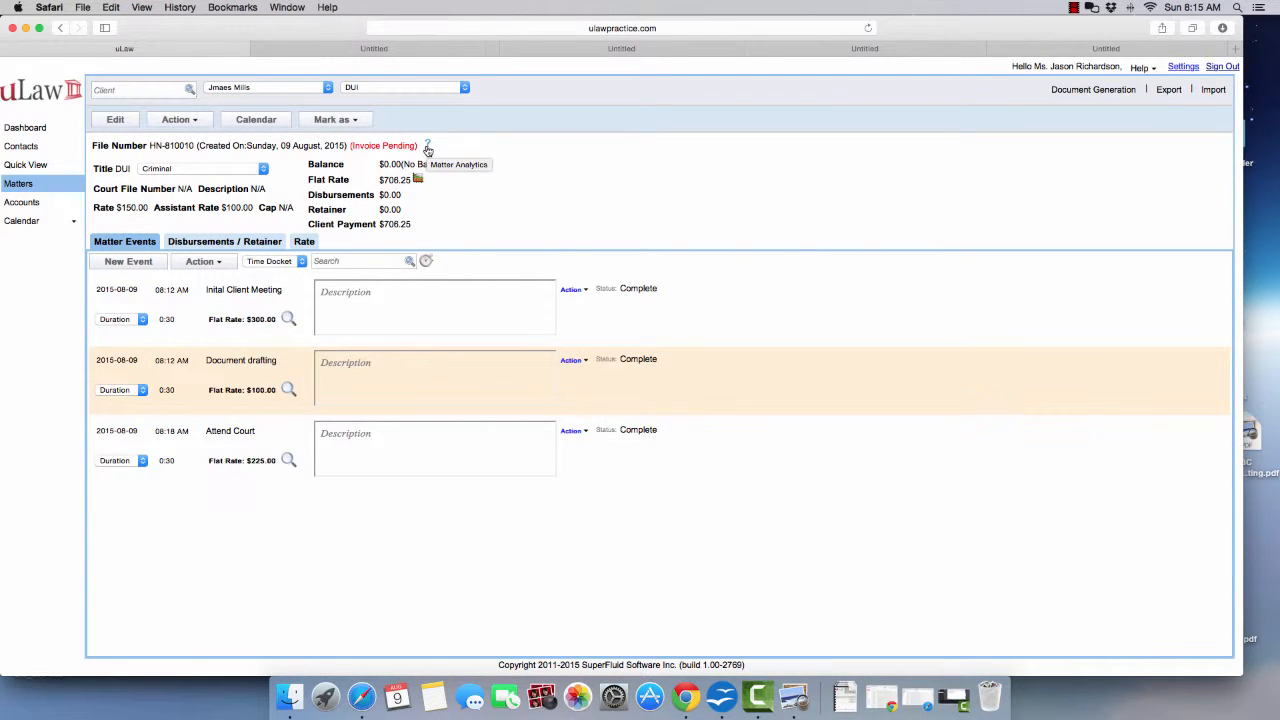
pyautogui.click(1074, 8)
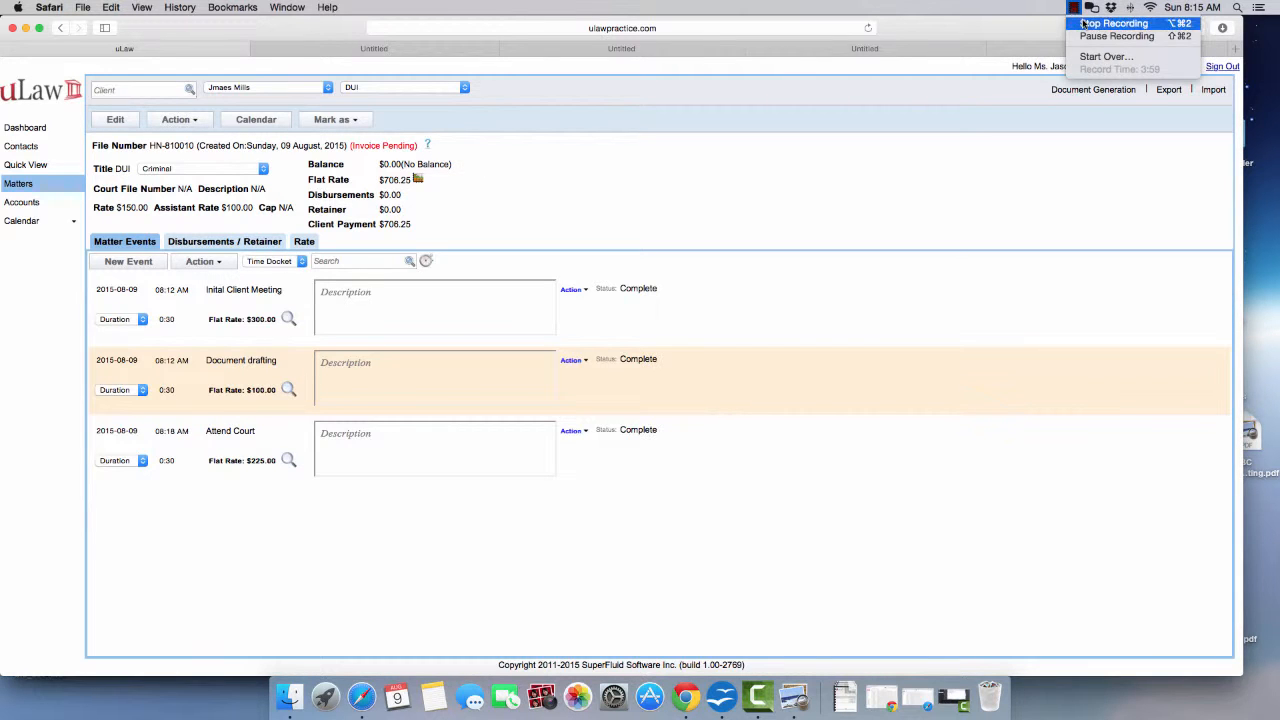
pyautogui.click(1084, 23)
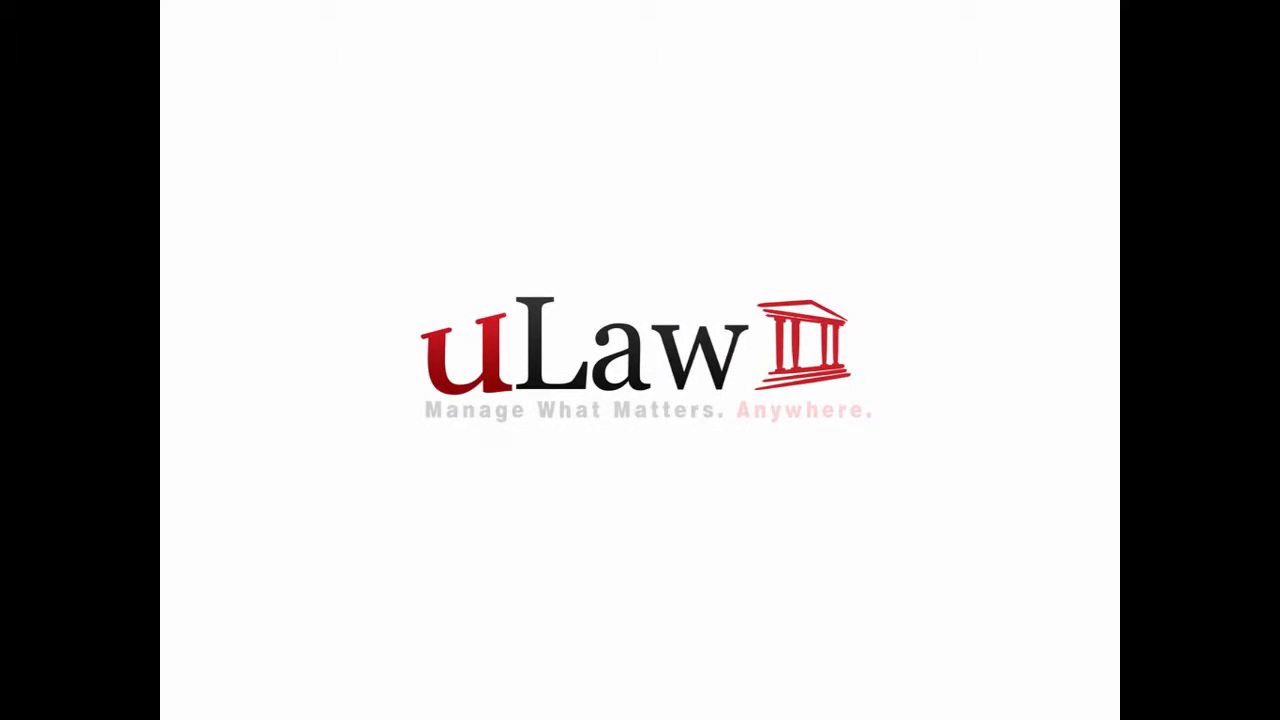